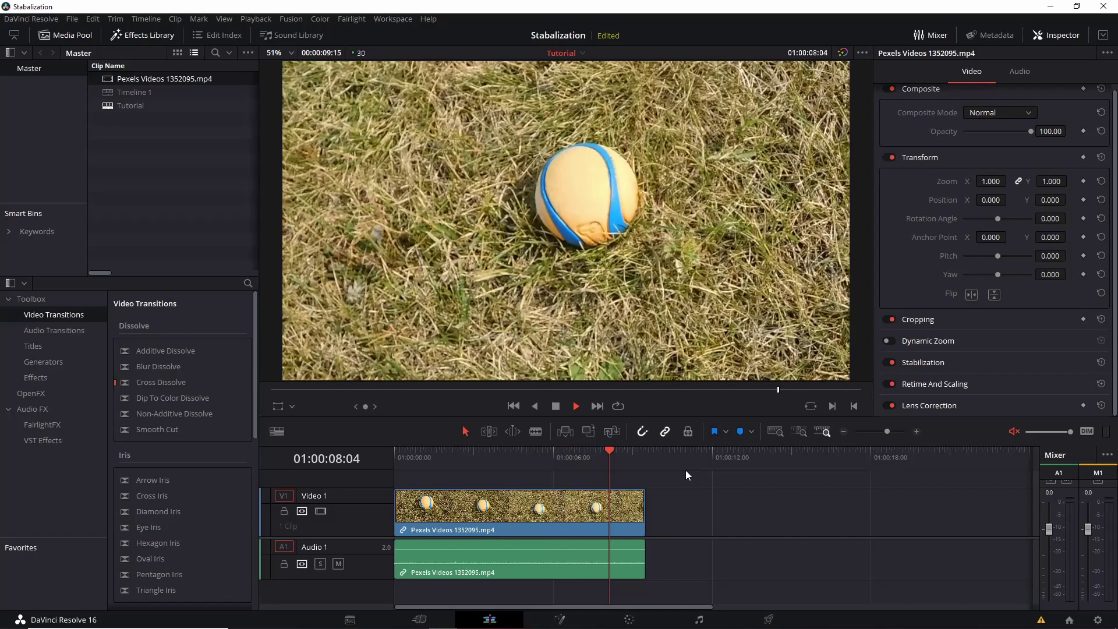
# - Stop playback and select the Pexels Videos 1352095.mp4 clip's video and audio on the timeline
pyautogui.click(454, 505)
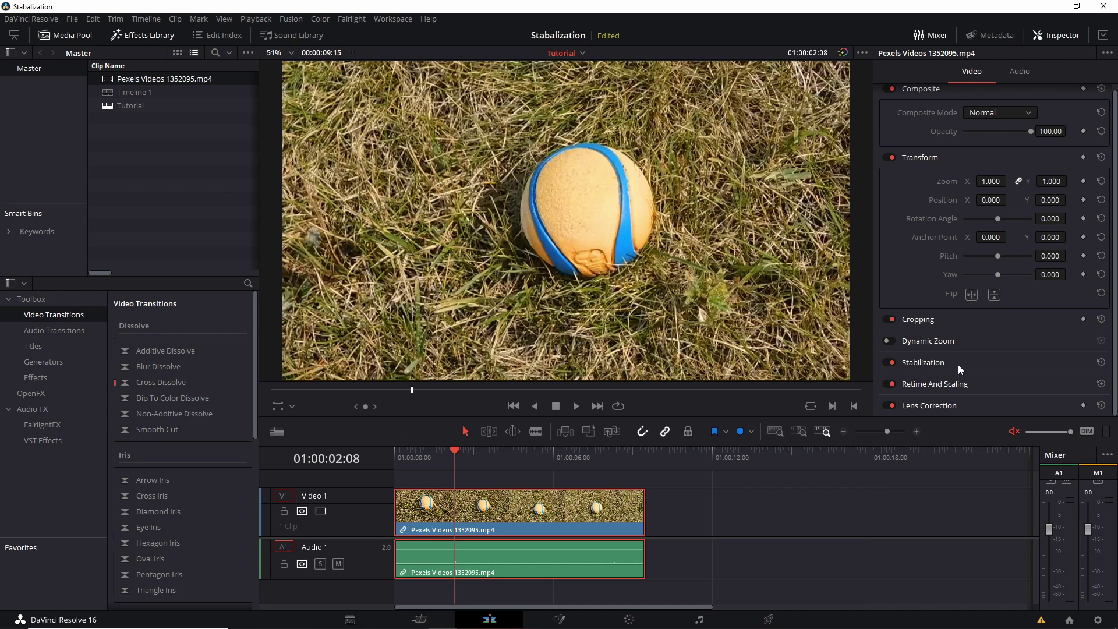
# - Open the clip in Fusion, widen the viewer and node graph, and select MediaIn1
pyautogui.click(557, 618)
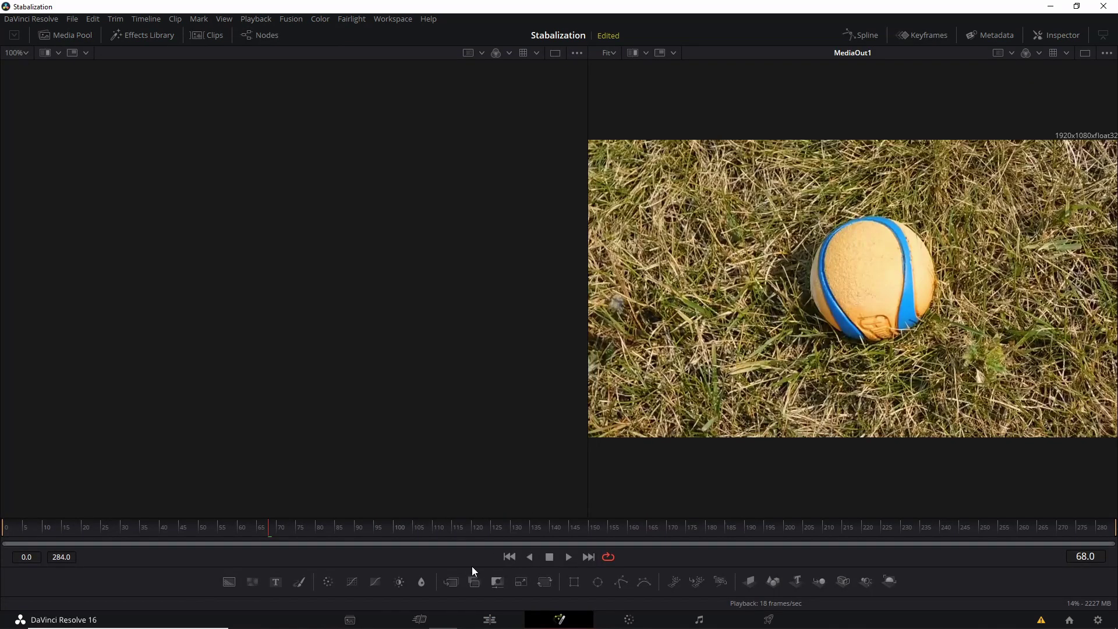
pyautogui.moveTo(588, 299); pyautogui.dragTo(560, 299)
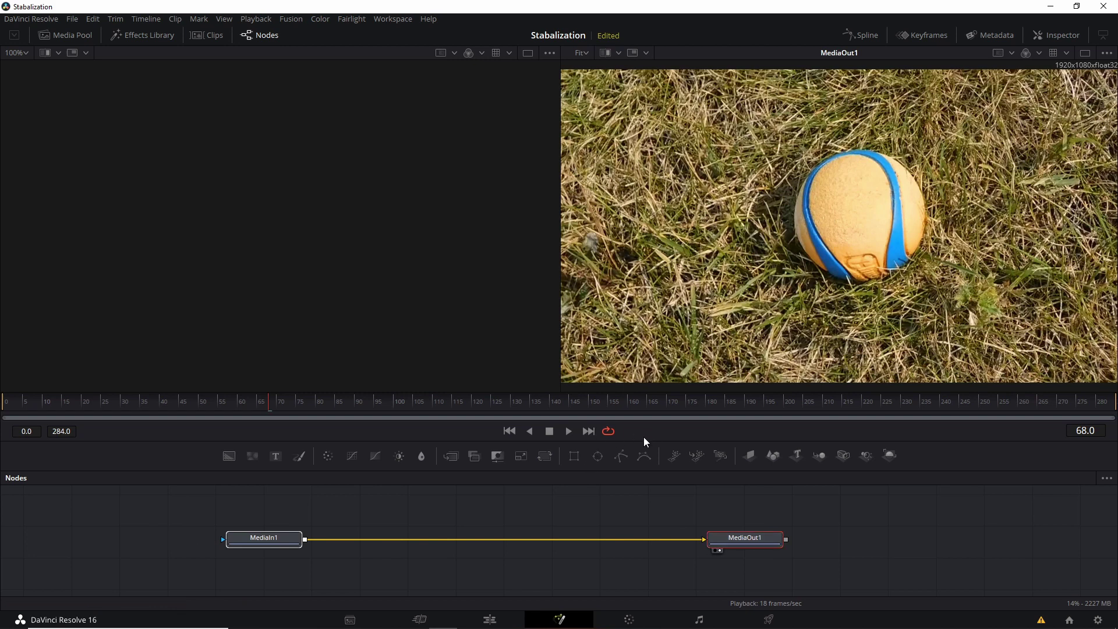
pyautogui.moveTo(644, 441); pyautogui.dragTo(644, 352)
pyautogui.click(251, 418)
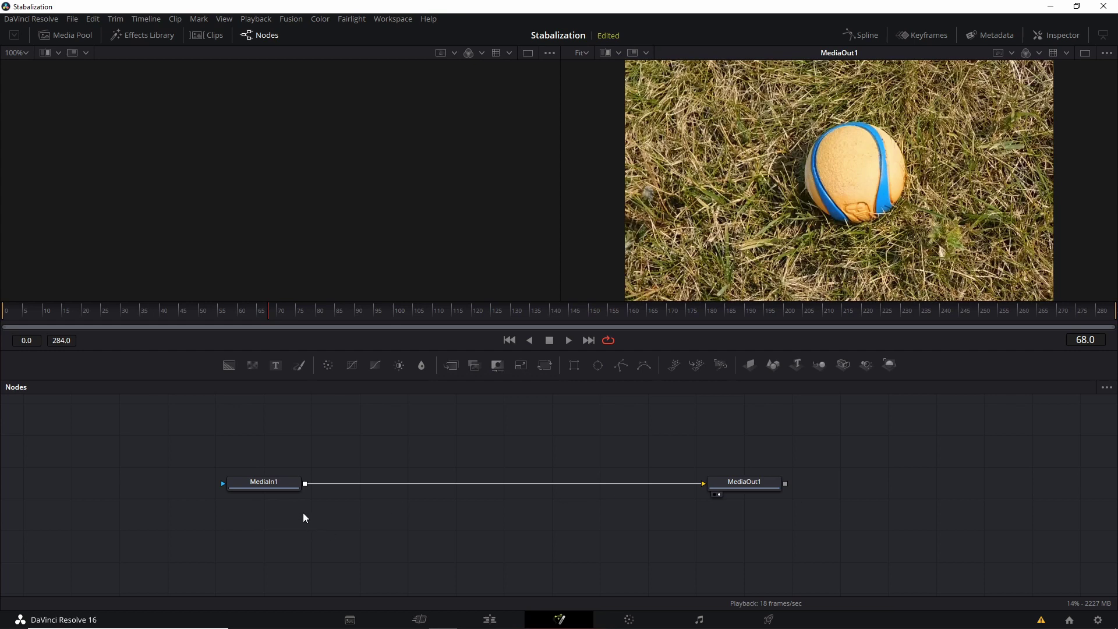
pyautogui.click(288, 487)
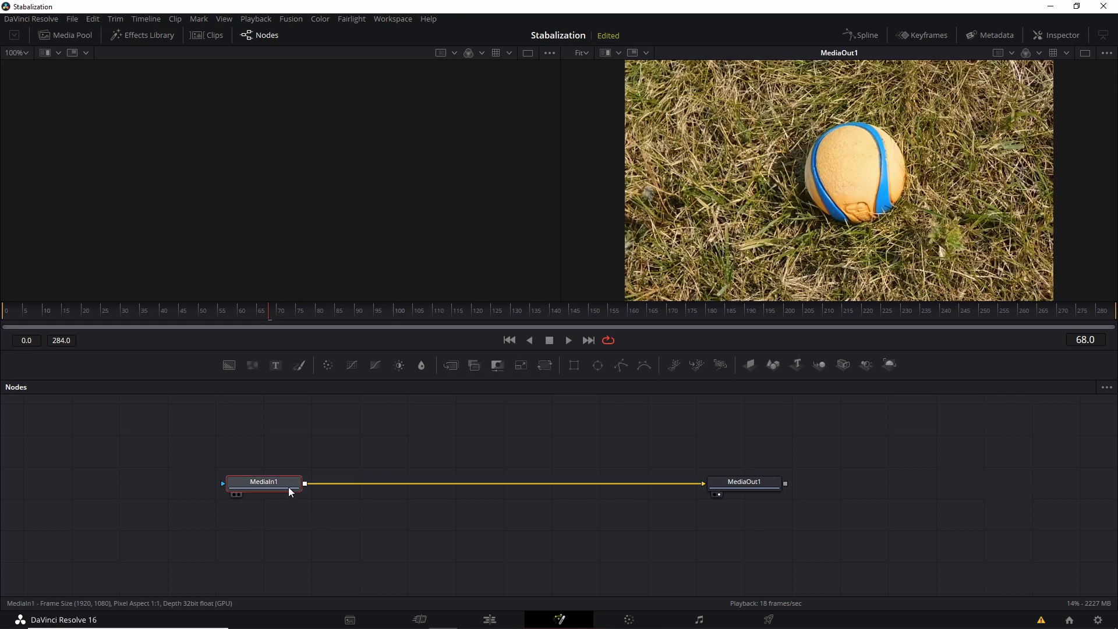
# - Add a Planar Tracker from Add Tool > Tracking, wired between MediaIn1 and MediaOut1
pyautogui.rightClick(332, 485)
pyautogui.moveTo(402, 289)
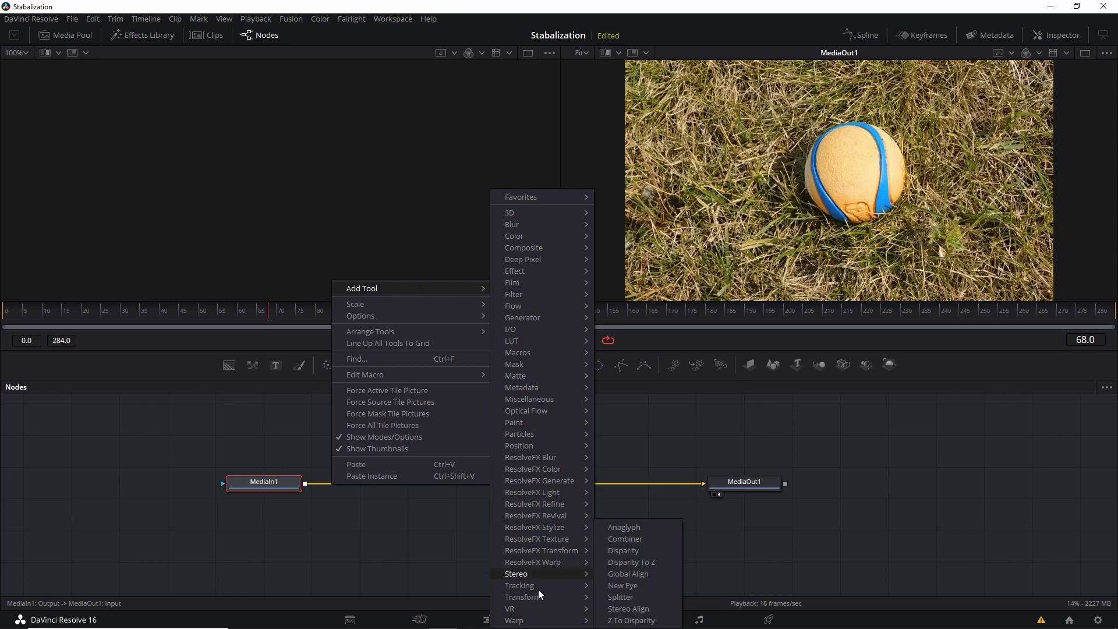
pyautogui.moveTo(537, 586)
pyautogui.click(669, 602)
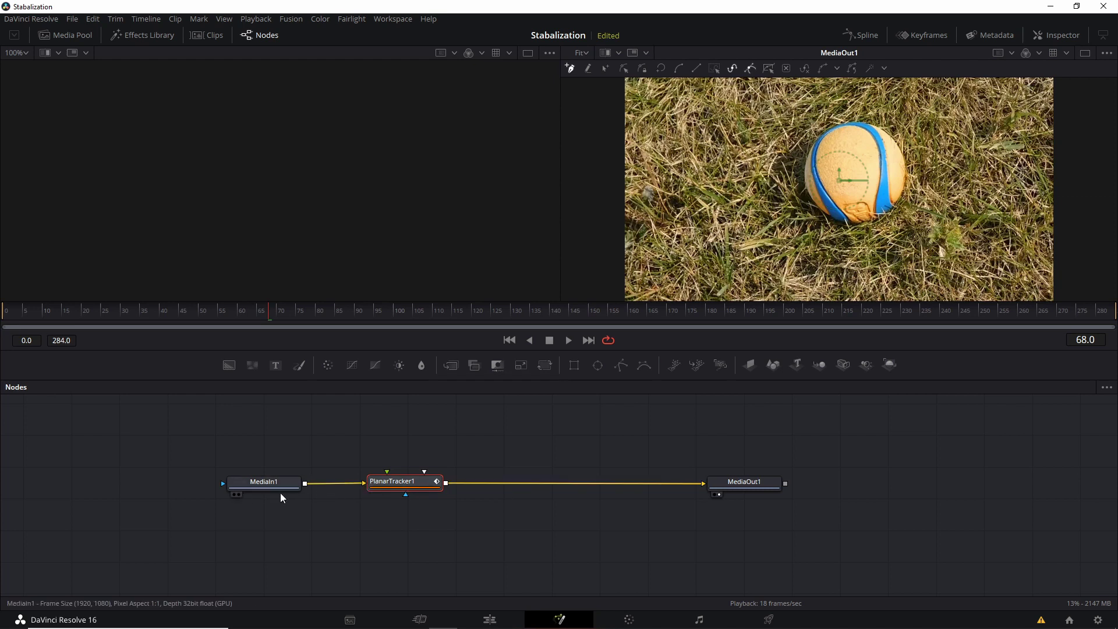
pyautogui.moveTo(386, 487); pyautogui.dragTo(388, 483)
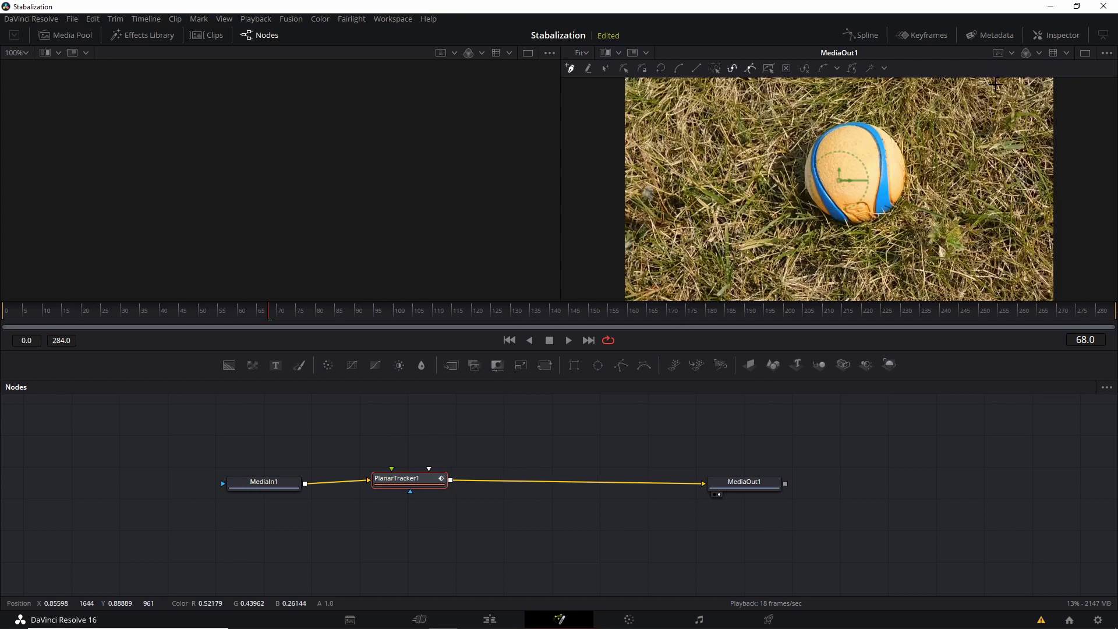
# - Show PlanarTracker1 in the Inspector and review its Operation Mode list, keeping Track
pyautogui.click(1045, 37)
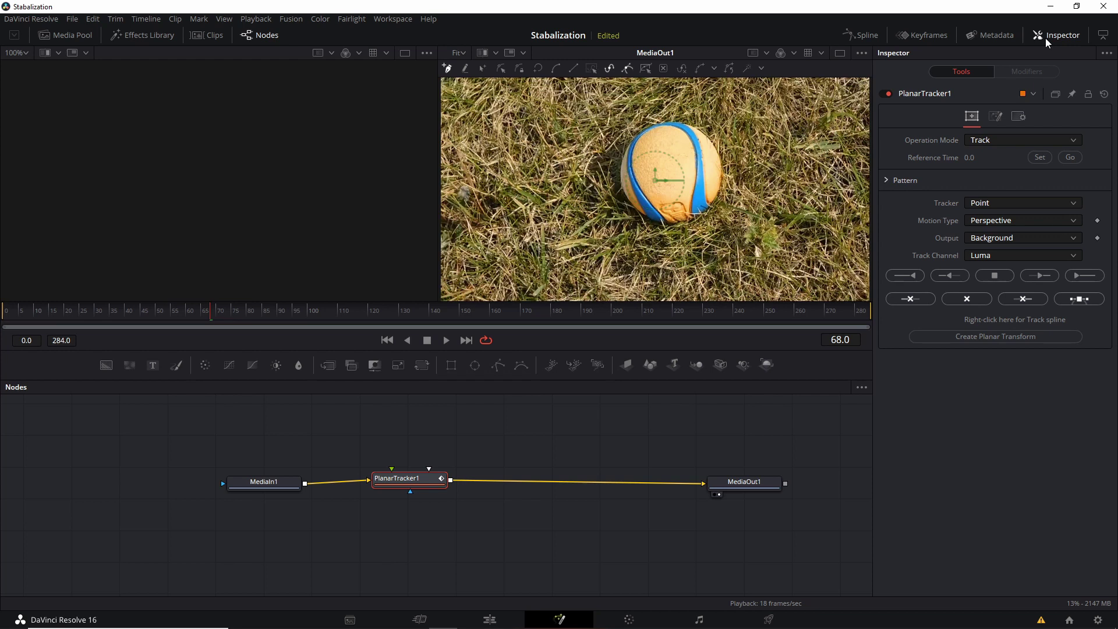
pyautogui.moveTo(400, 487); pyautogui.dragTo(409, 492)
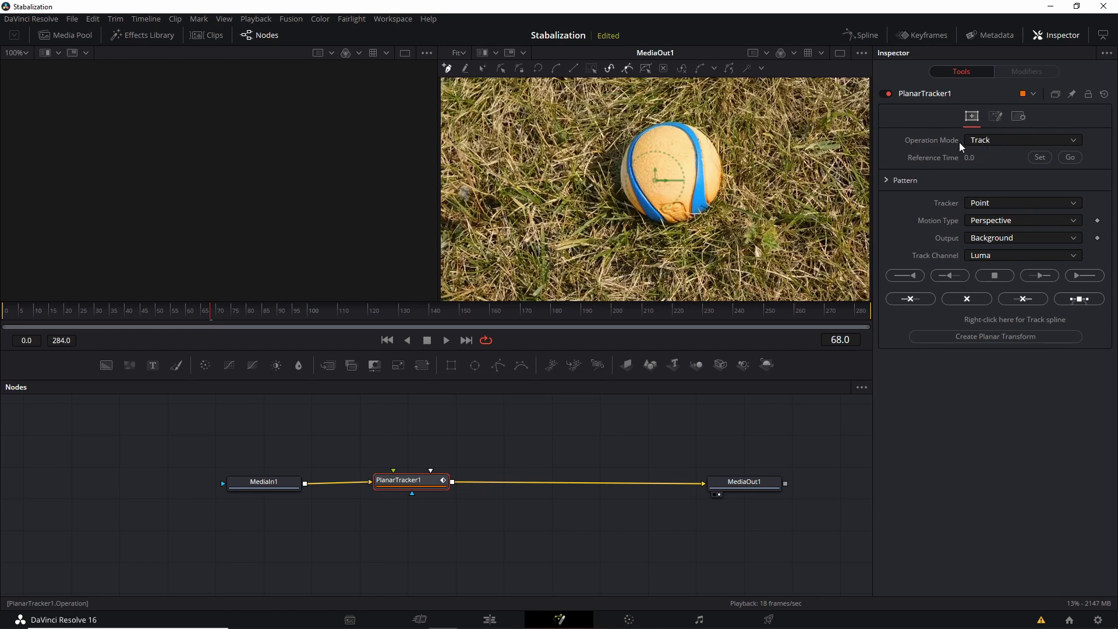
pyautogui.click(984, 141)
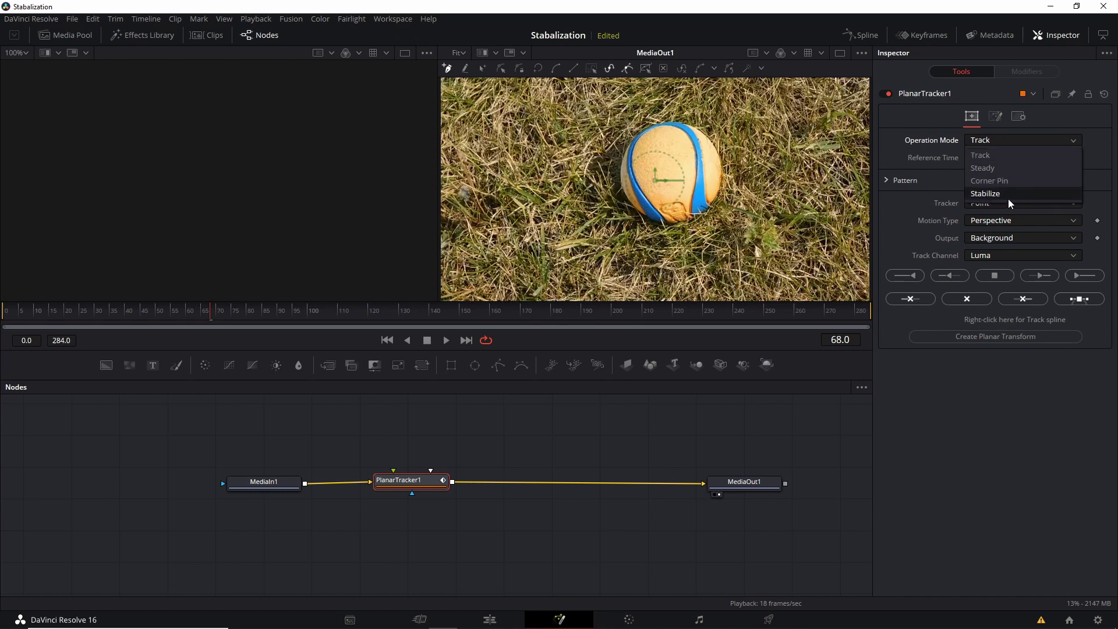
pyautogui.click(952, 146)
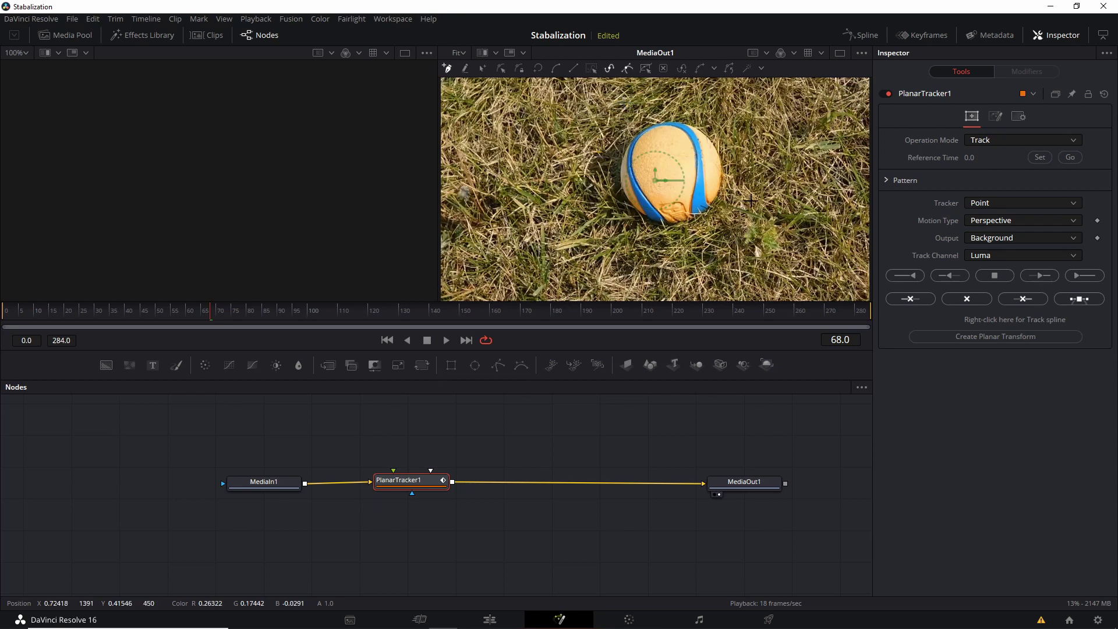
# - Make the Fusion viewer taller and zoom in on the ball with PlanarTracker1's controls active
pyautogui.scroll(-1, 745, 167)
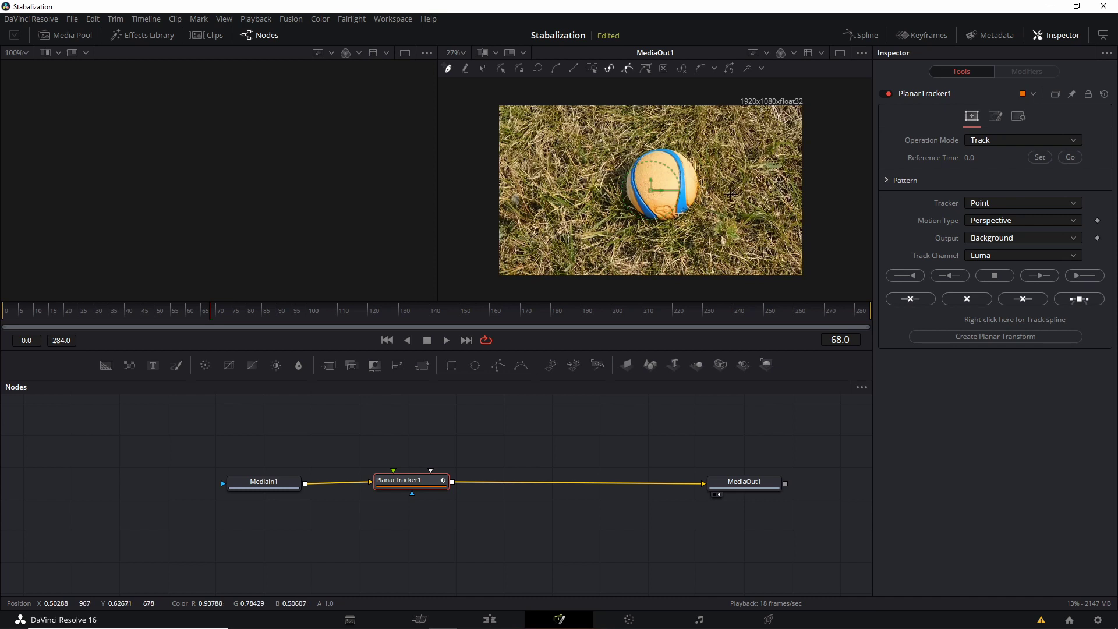
pyautogui.hotkey('ctrl', 'f')
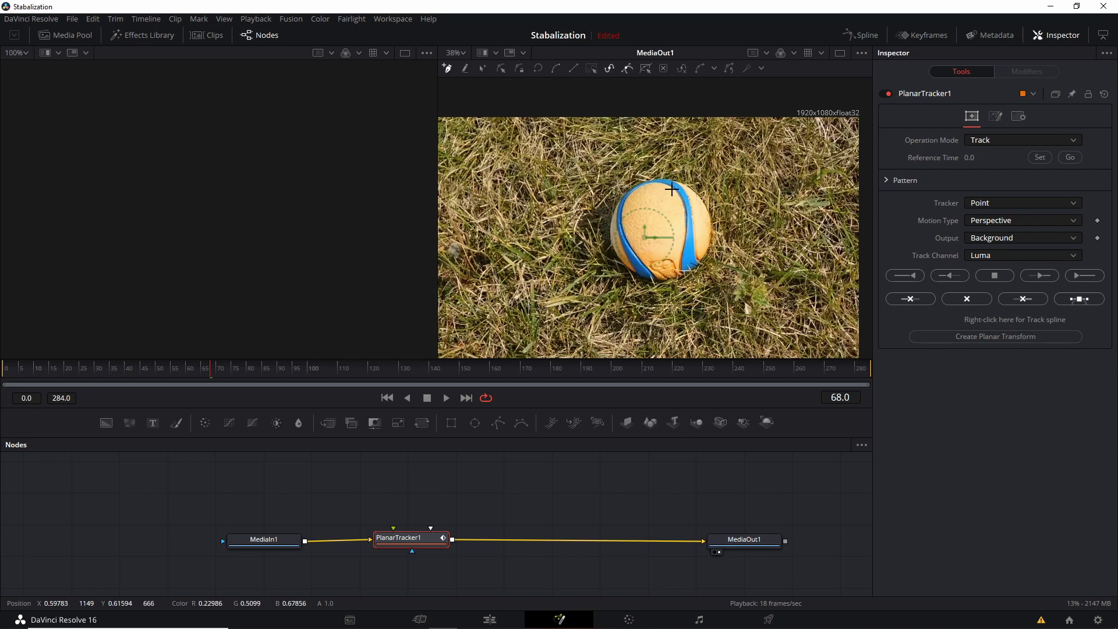
pyautogui.click(734, 542)
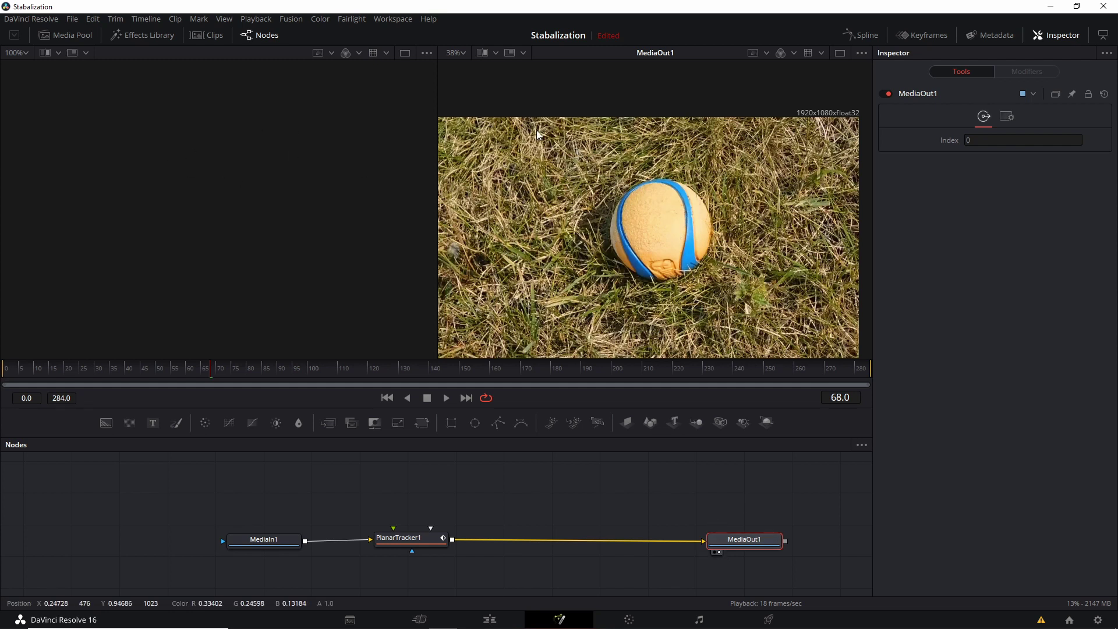
pyautogui.click(417, 539)
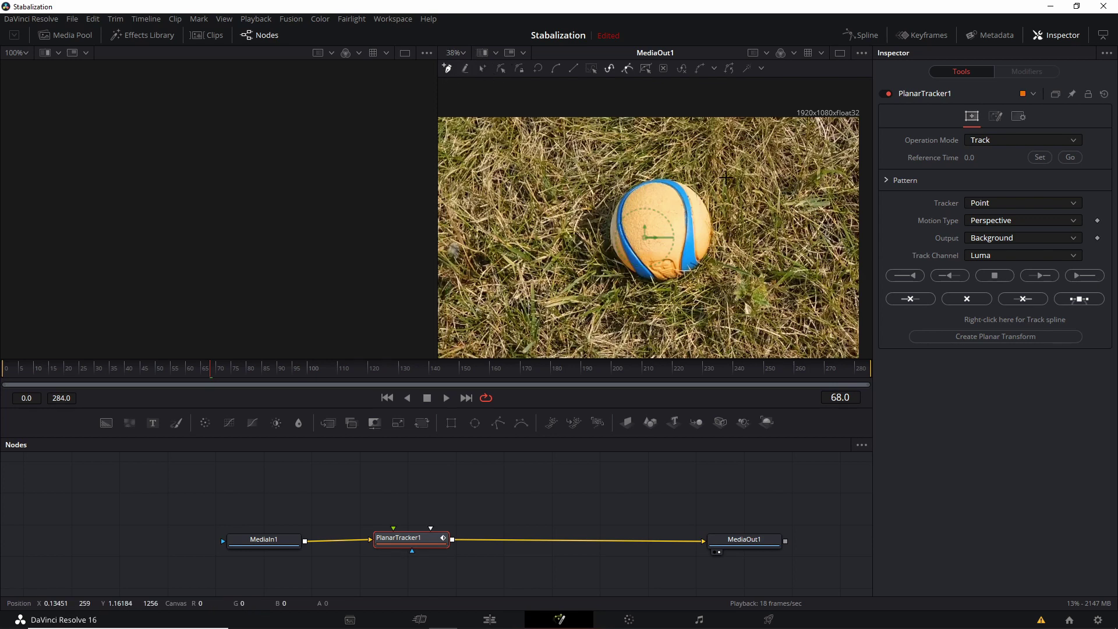
pyautogui.scroll(2, 725, 175)
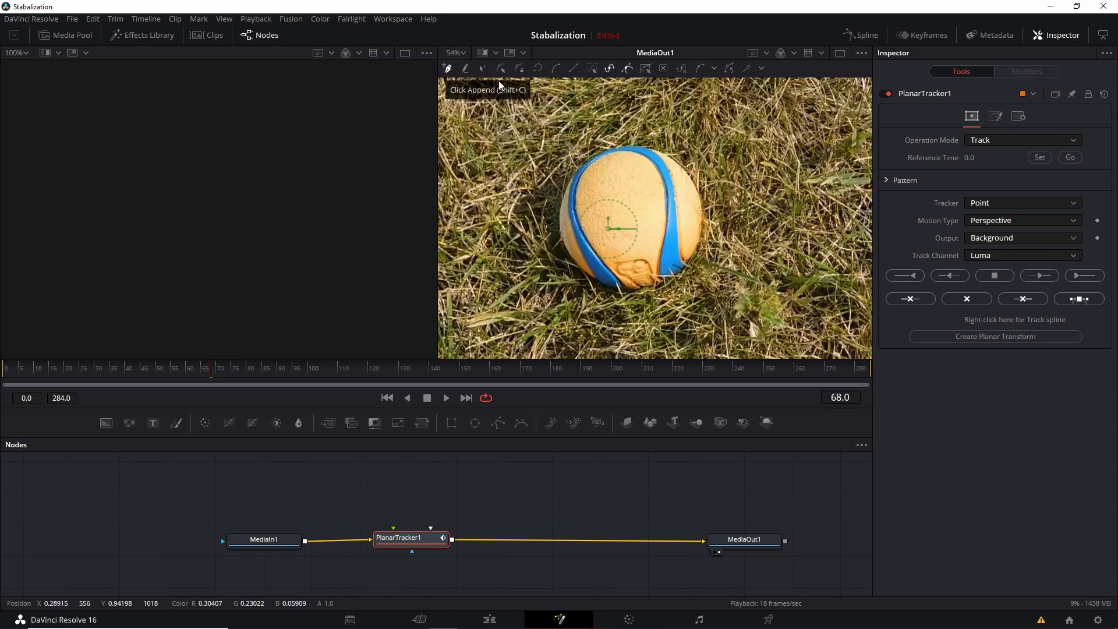
# - Trace nine points around the ball's edge and close them into a tracking polygon
pyautogui.click(561, 204)
pyautogui.click(587, 159)
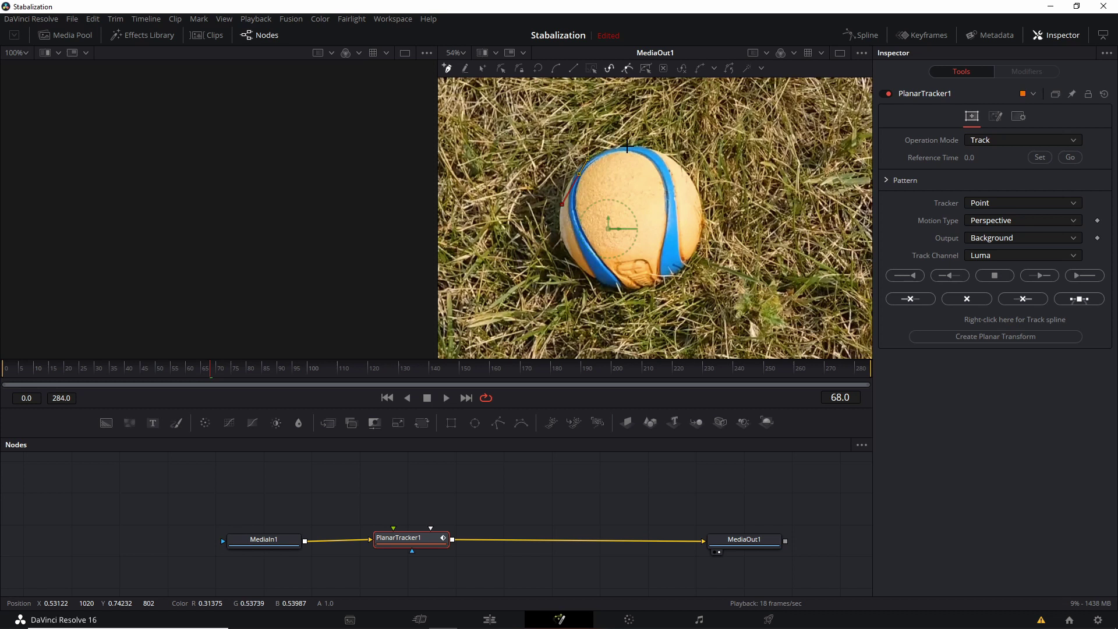
pyautogui.click(627, 147)
pyautogui.click(683, 162)
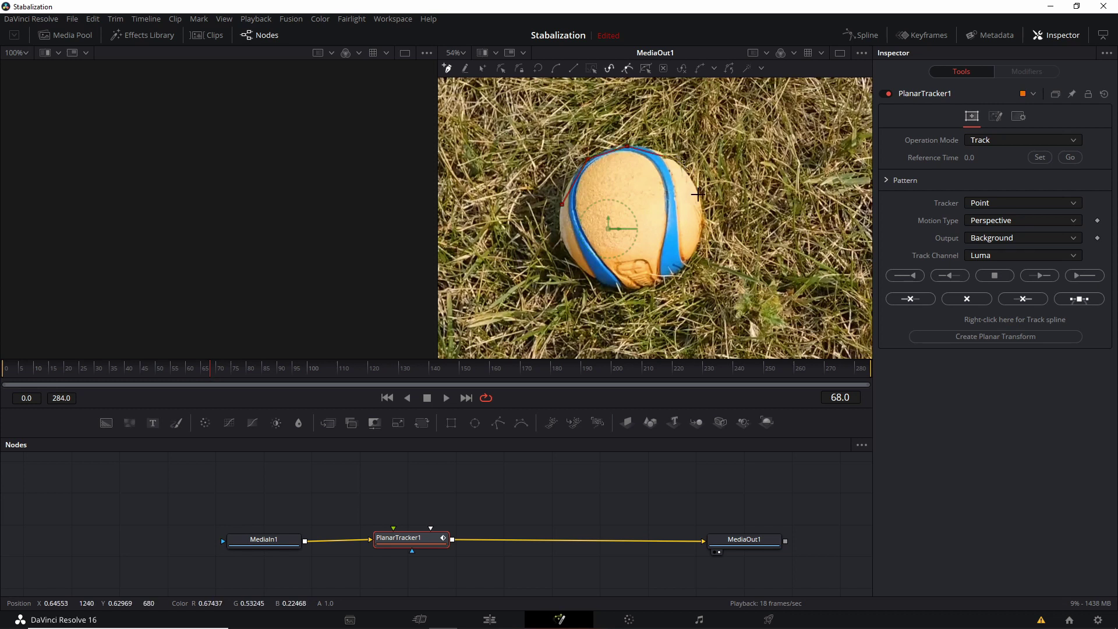
pyautogui.click(703, 199)
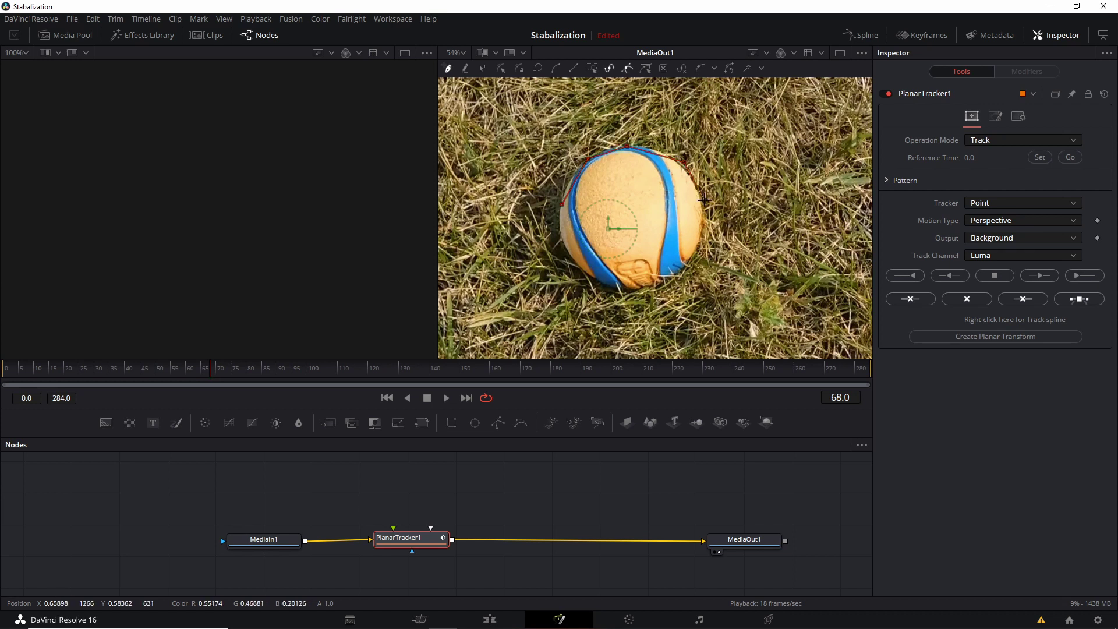
pyautogui.click(700, 242)
pyautogui.click(677, 269)
pyautogui.click(605, 286)
pyautogui.click(568, 255)
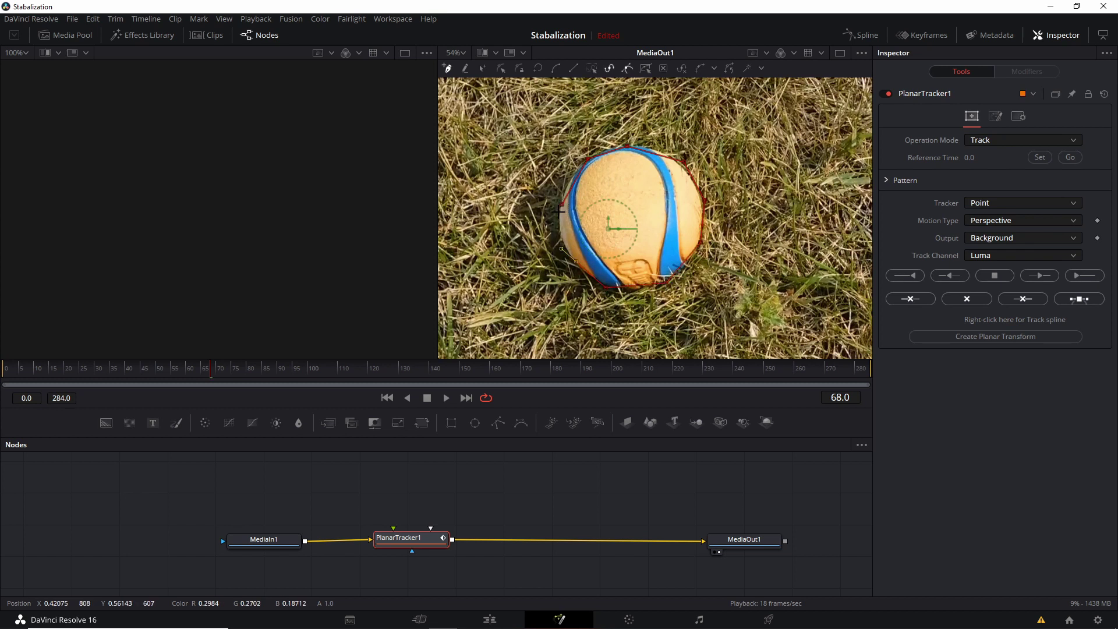
pyautogui.click(562, 206)
# - Smooth all the ball outline's points into curves, then deselect the finished shape and zoom out
pyautogui.hotkey('ctrl', 'a')
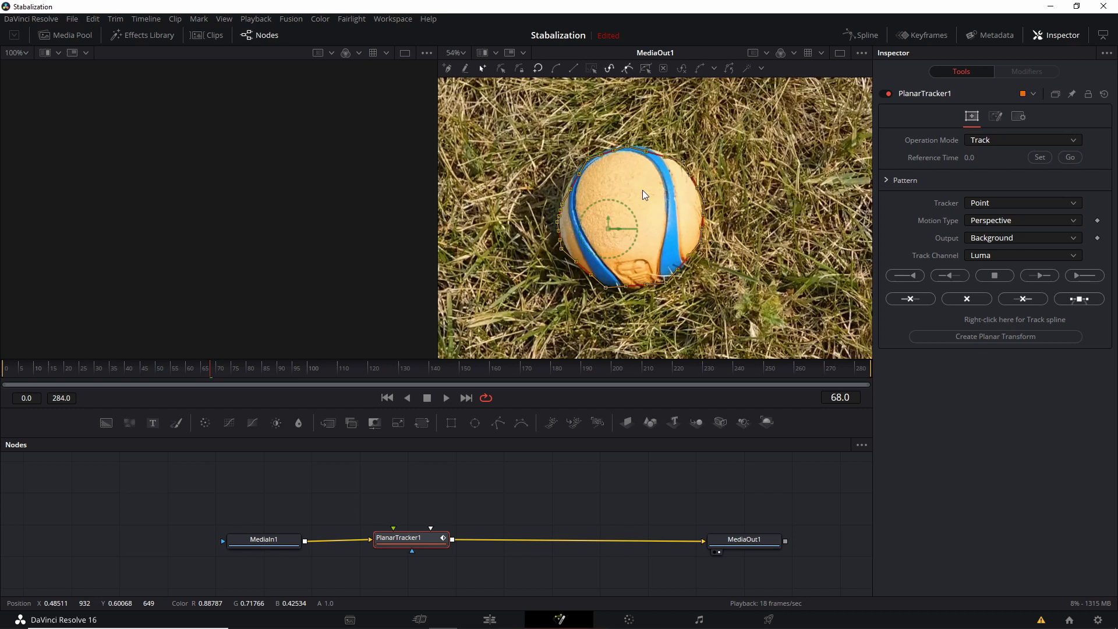
pyautogui.click(556, 68)
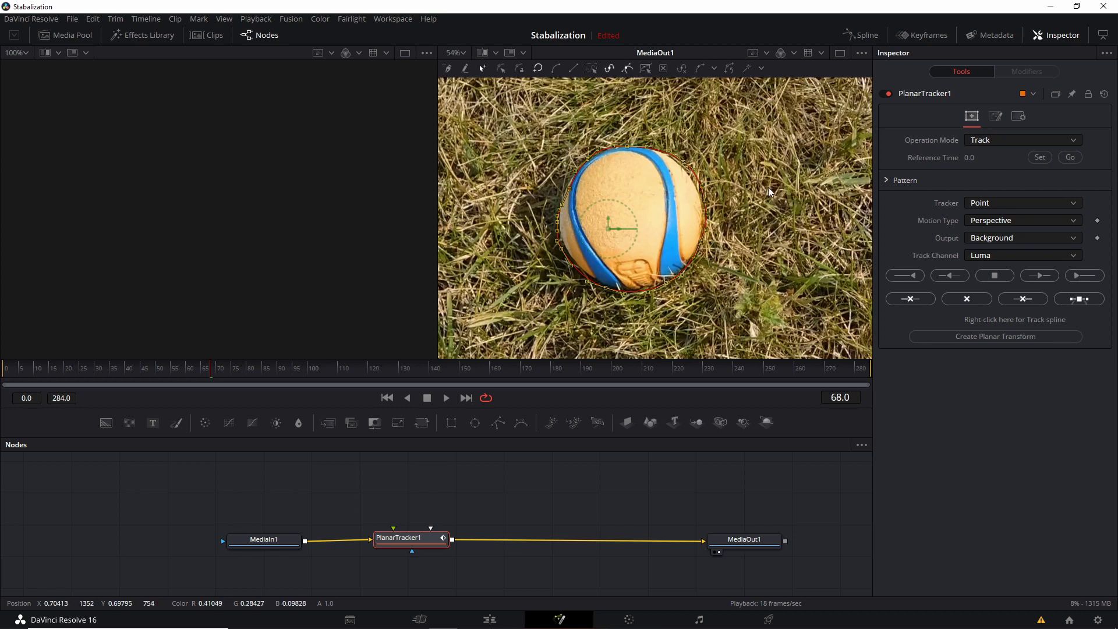
pyautogui.moveTo(509, 114)
pyautogui.mouseDown()
pyautogui.moveTo(536, 182)
pyautogui.moveTo(589, 194)
pyautogui.mouseUp()
pyautogui.click(560, 204)
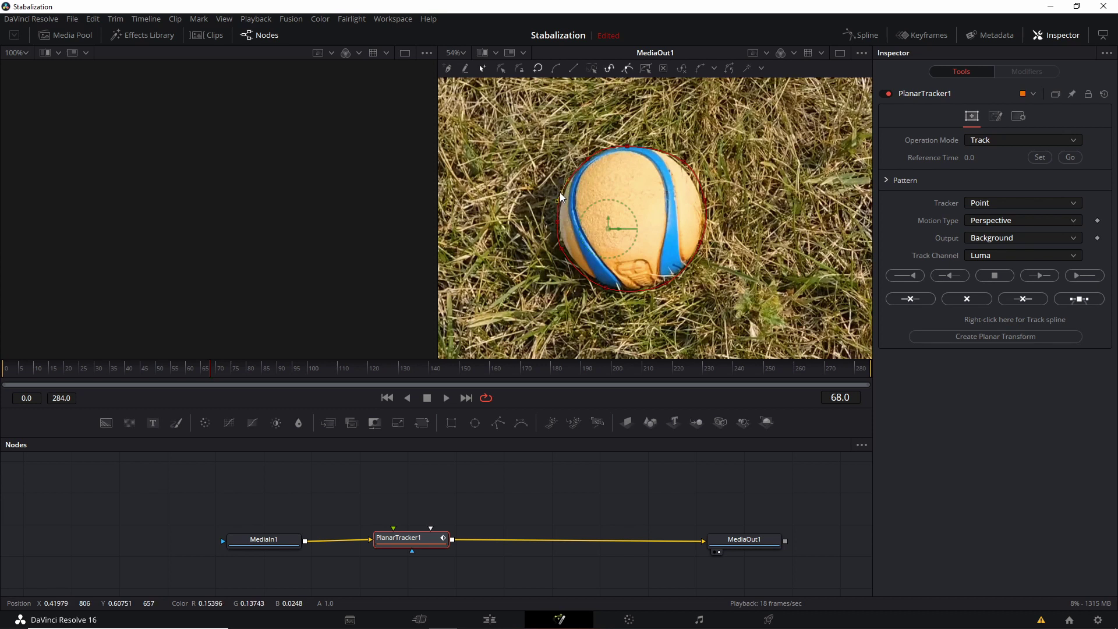
pyautogui.click(541, 194)
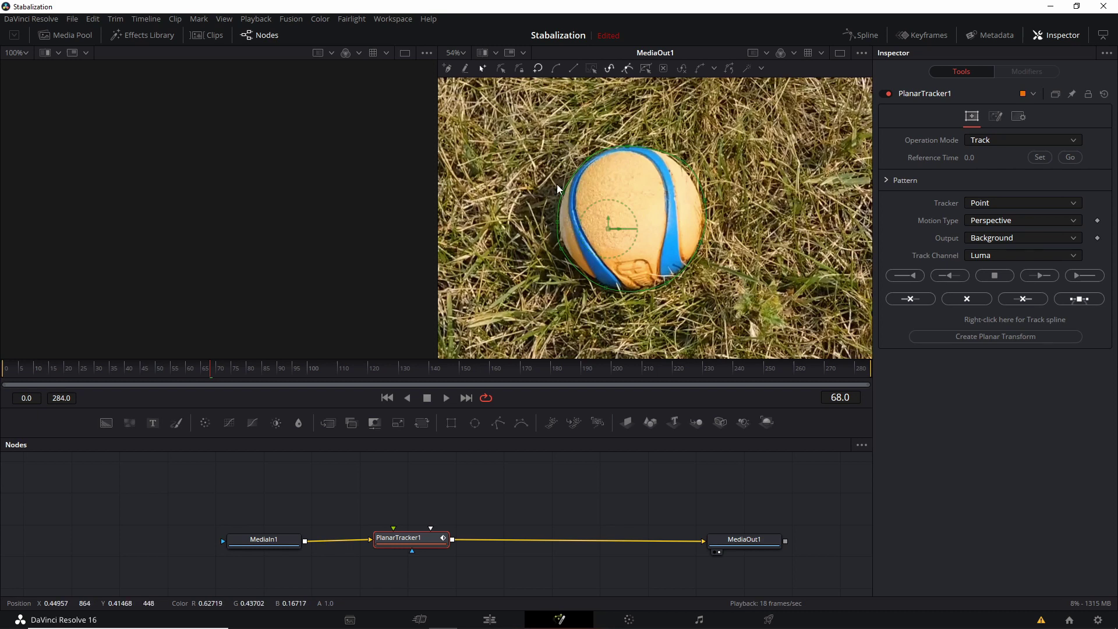
pyautogui.scroll(-2, 656, 196)
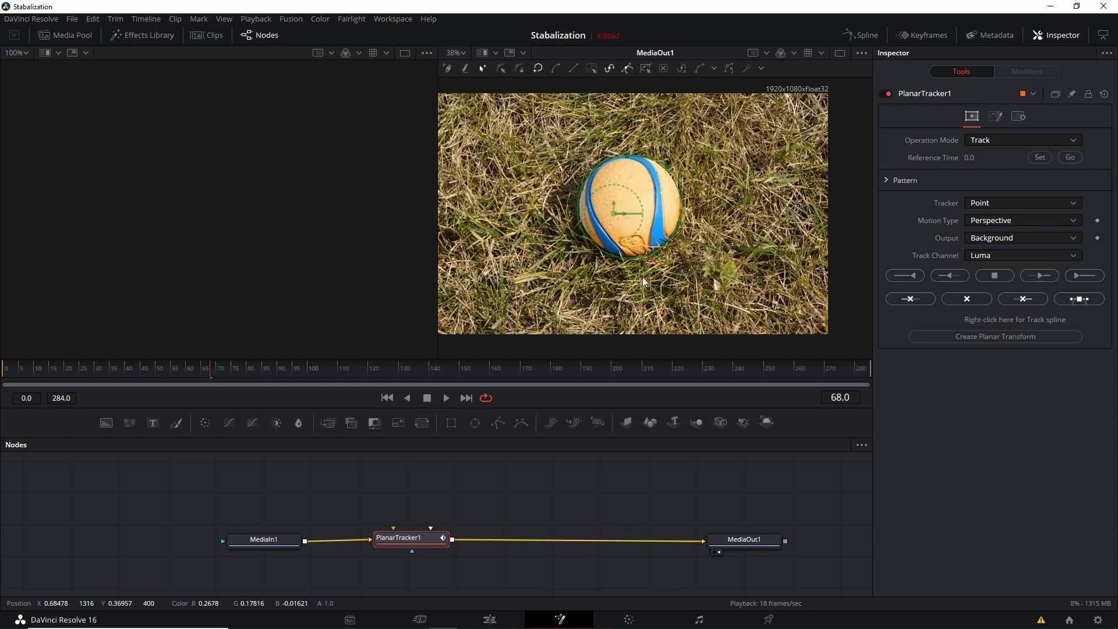
# - Set PlanarTracker1's Reference Time to the current frame, 68
pyautogui.moveTo(588, 172); pyautogui.dragTo(595, 177)
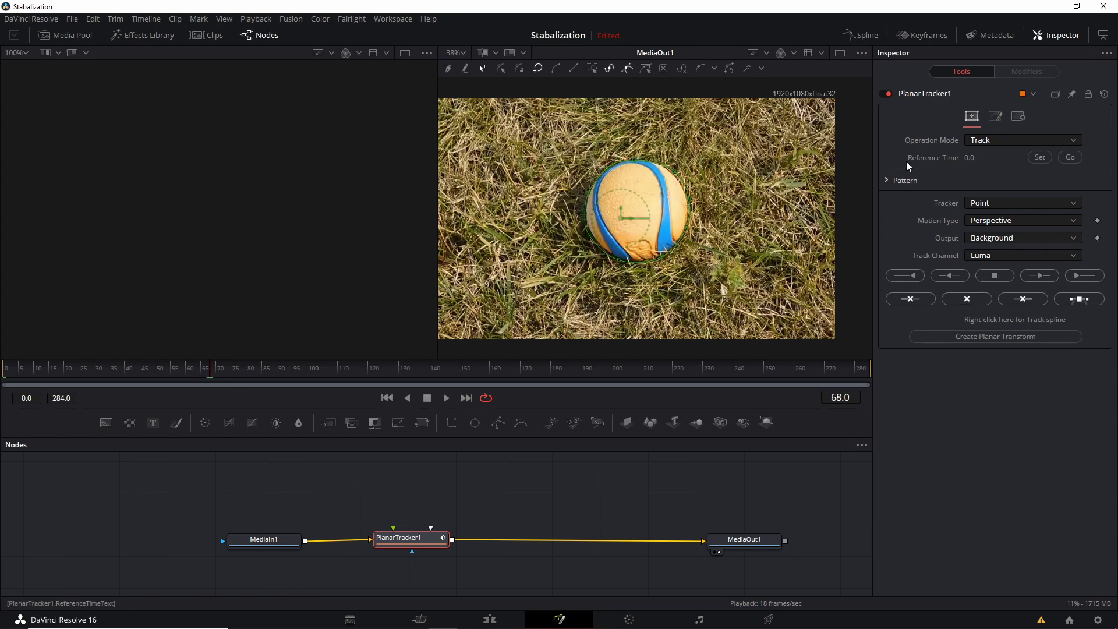
pyautogui.click(1044, 159)
# - Run Track to Start, scrub the ruler to verify, then run Track to End
pyautogui.click(905, 275)
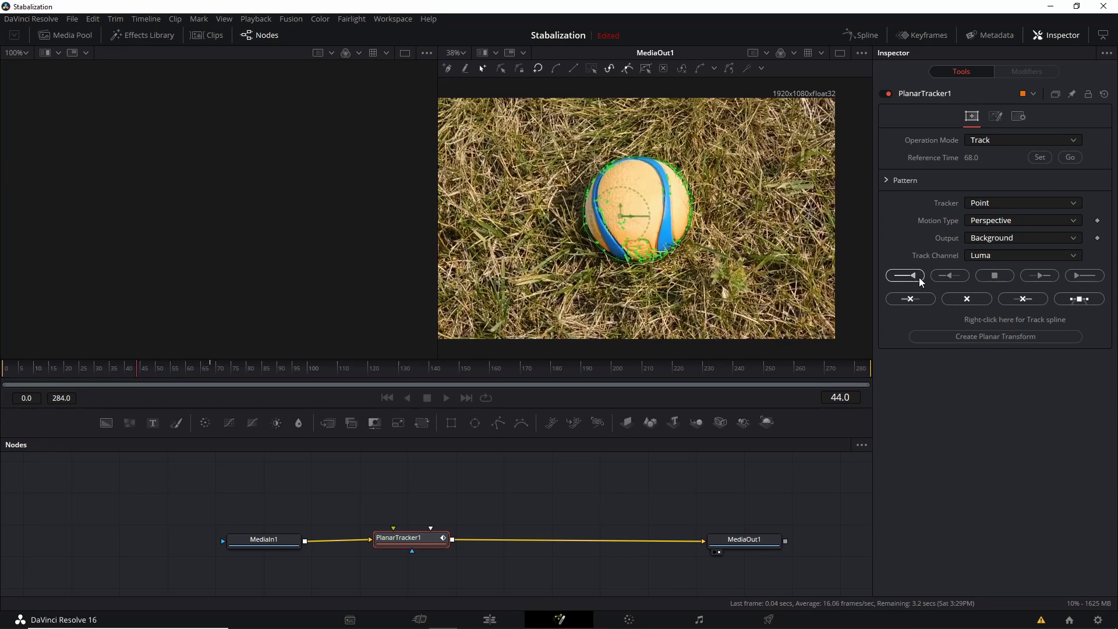
pyautogui.click(143, 377)
pyautogui.moveTo(143, 377); pyautogui.dragTo(213, 374)
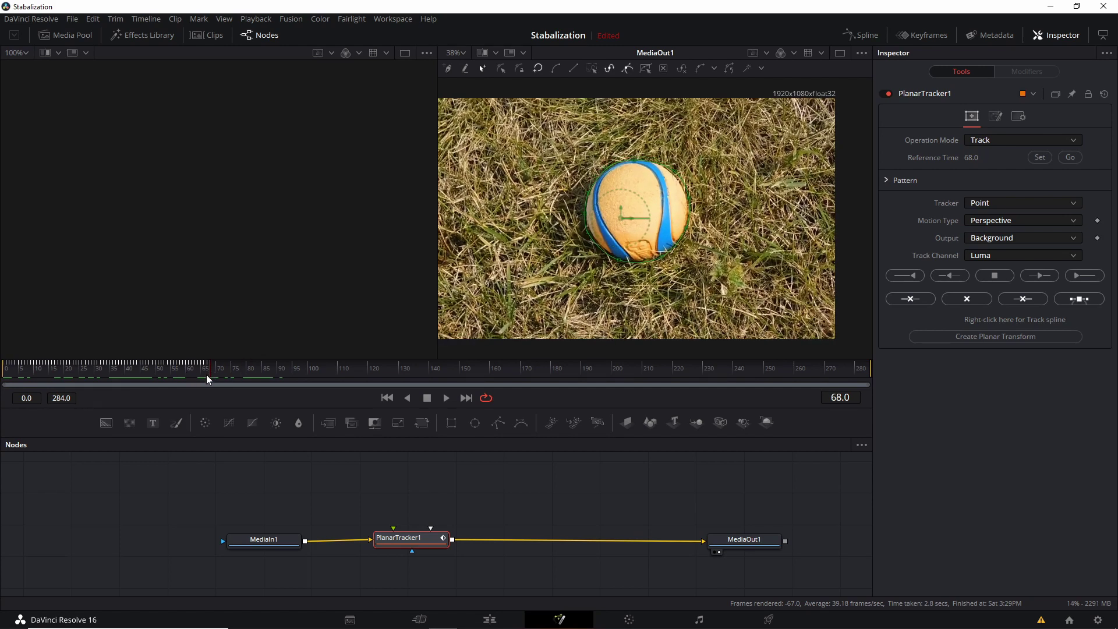
pyautogui.click(1076, 283)
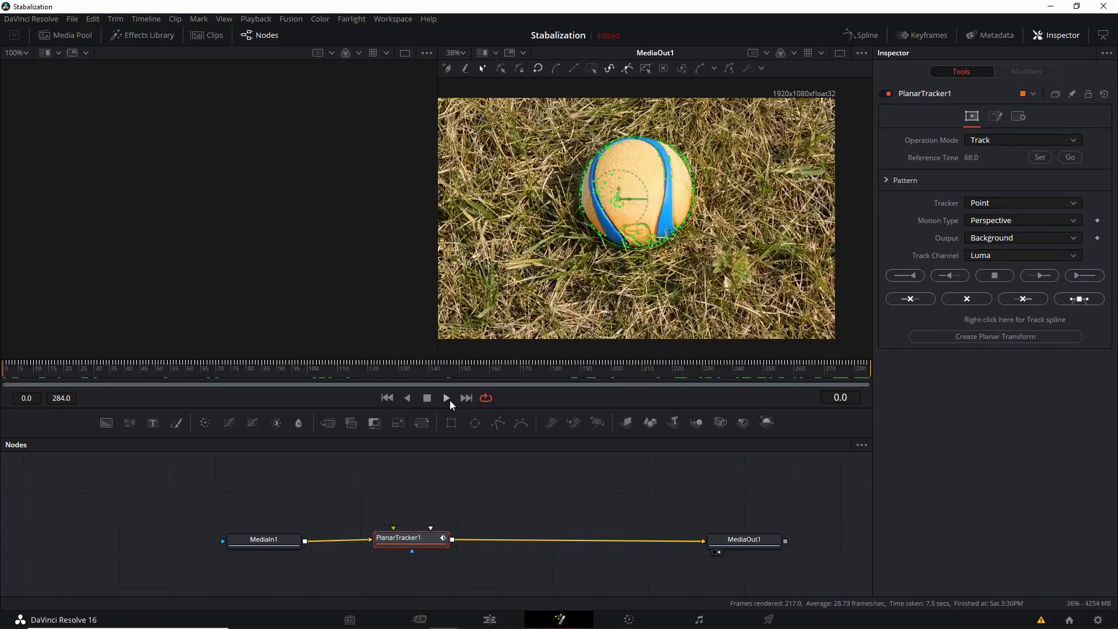
pyautogui.click(446, 398)
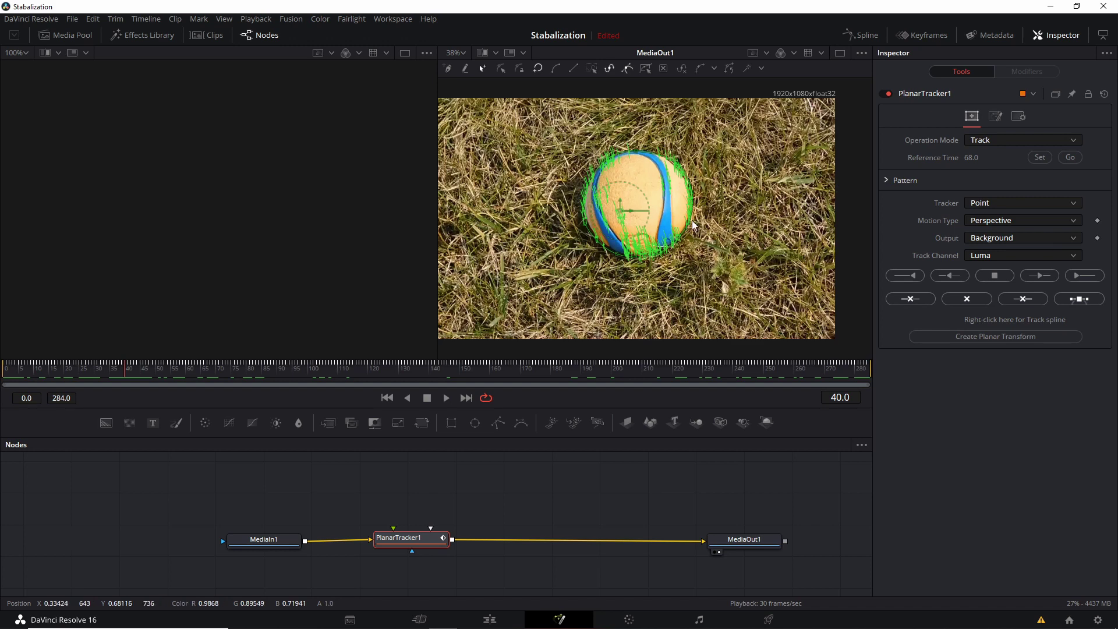
pyautogui.moveTo(722, 204); pyautogui.dragTo(597, 185)
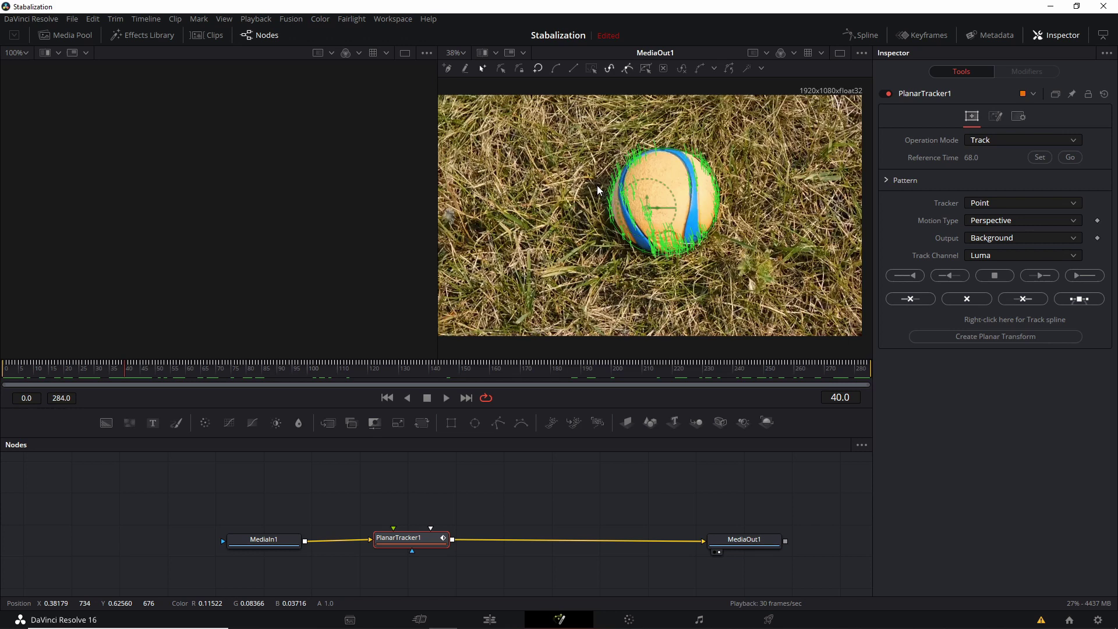
pyautogui.moveTo(205, 372)
pyautogui.mouseDown()
pyautogui.moveTo(351, 372)
pyautogui.moveTo(202, 369)
pyautogui.mouseUp()
# - Switch PlanarTracker1 to Stabilize, compute stabilization for frames 0–284, and return to frame 0
pyautogui.click(1020, 140)
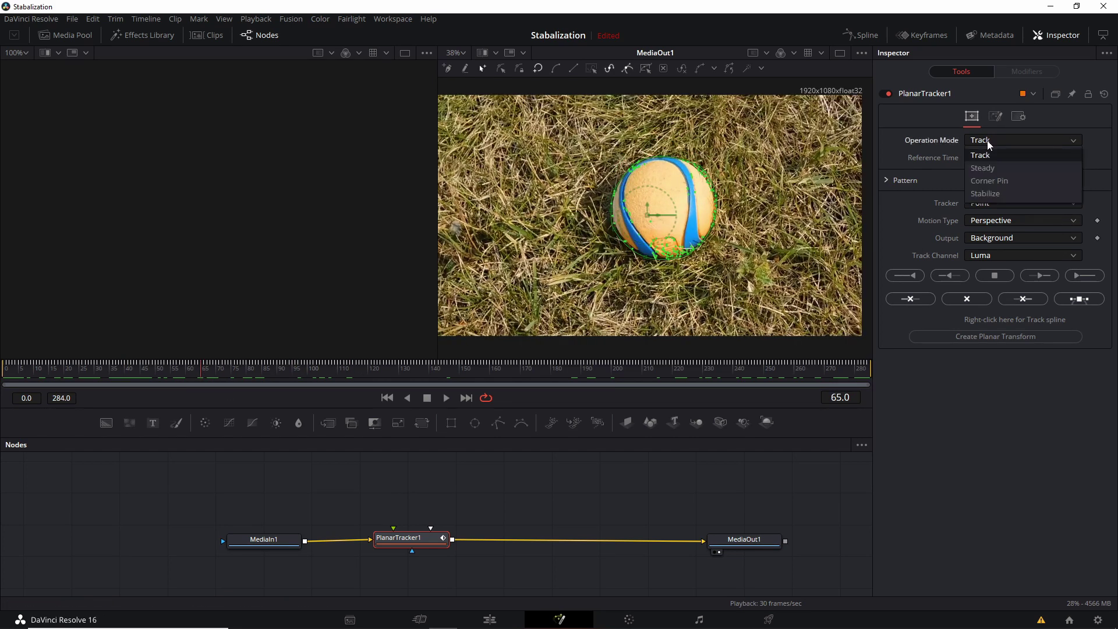
pyautogui.click(988, 193)
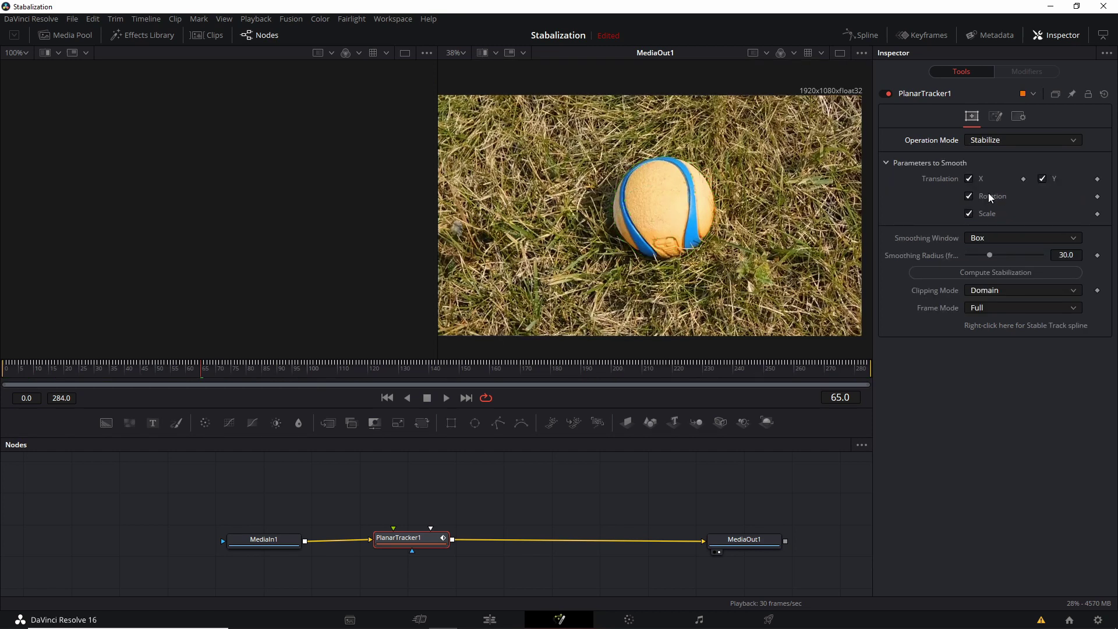
pyautogui.click(924, 271)
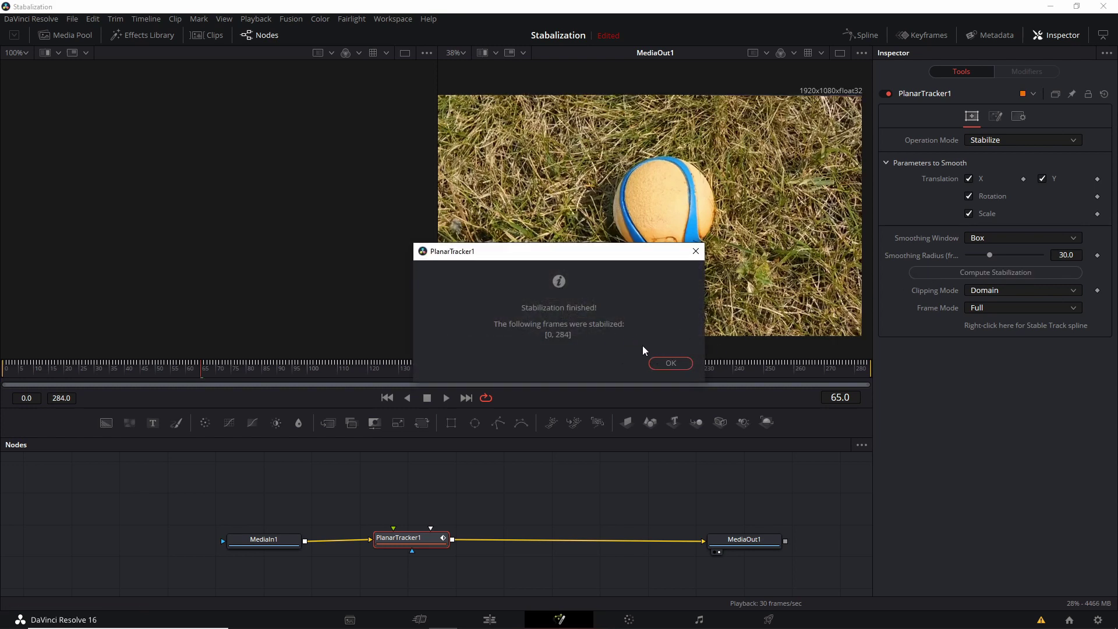
pyautogui.click(668, 364)
pyautogui.press('Home')
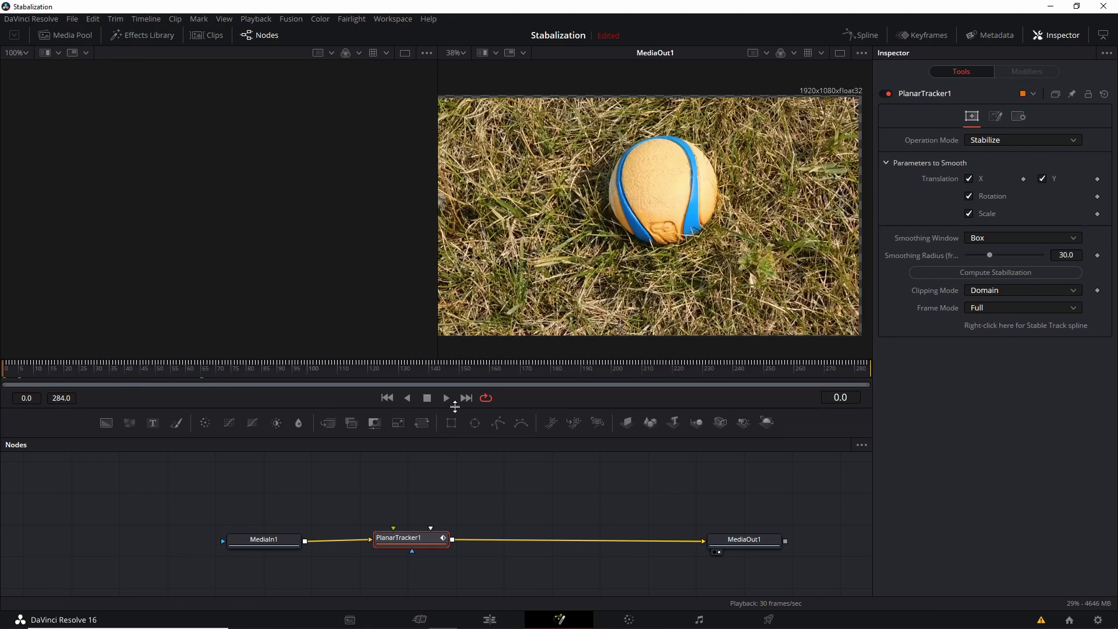
pyautogui.scroll(2, 736, 234)
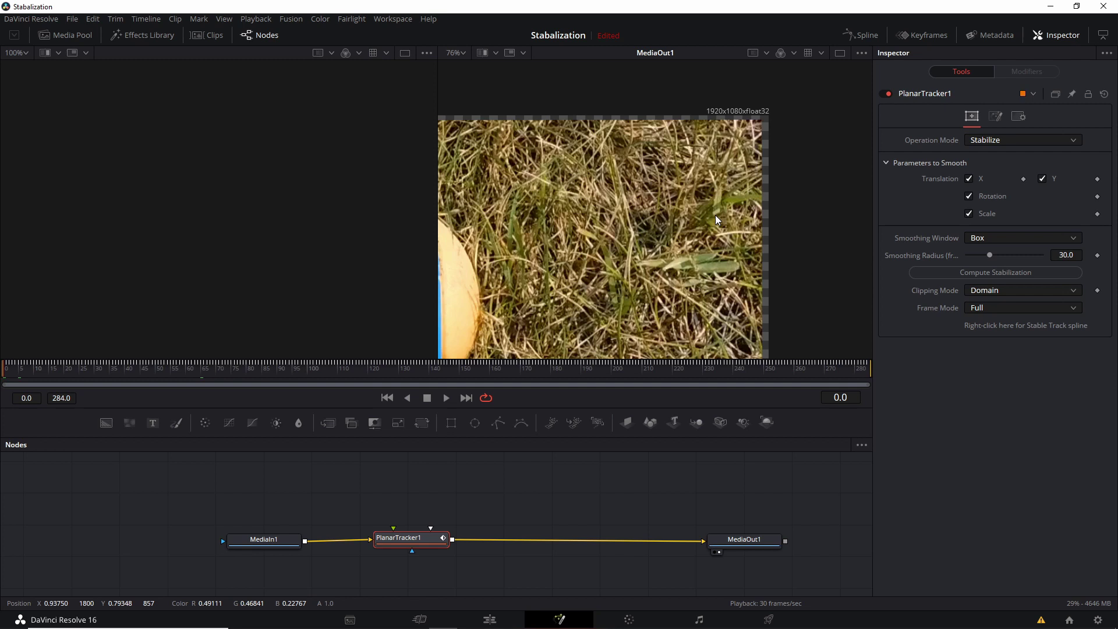
pyautogui.scroll(-2, 715, 214)
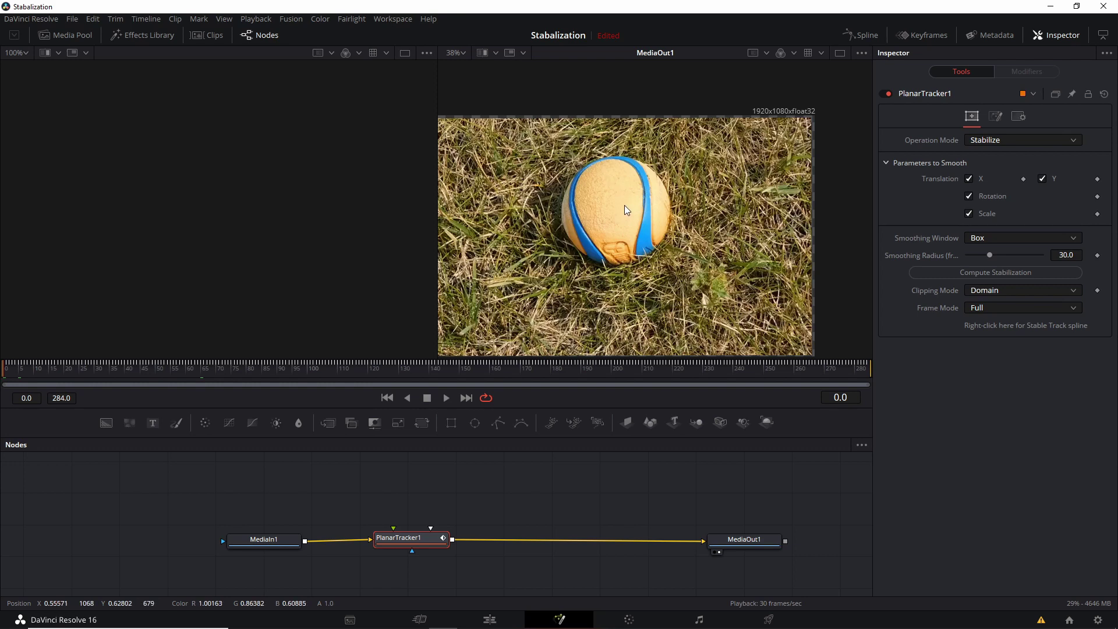
pyautogui.scroll(3, 772, 147)
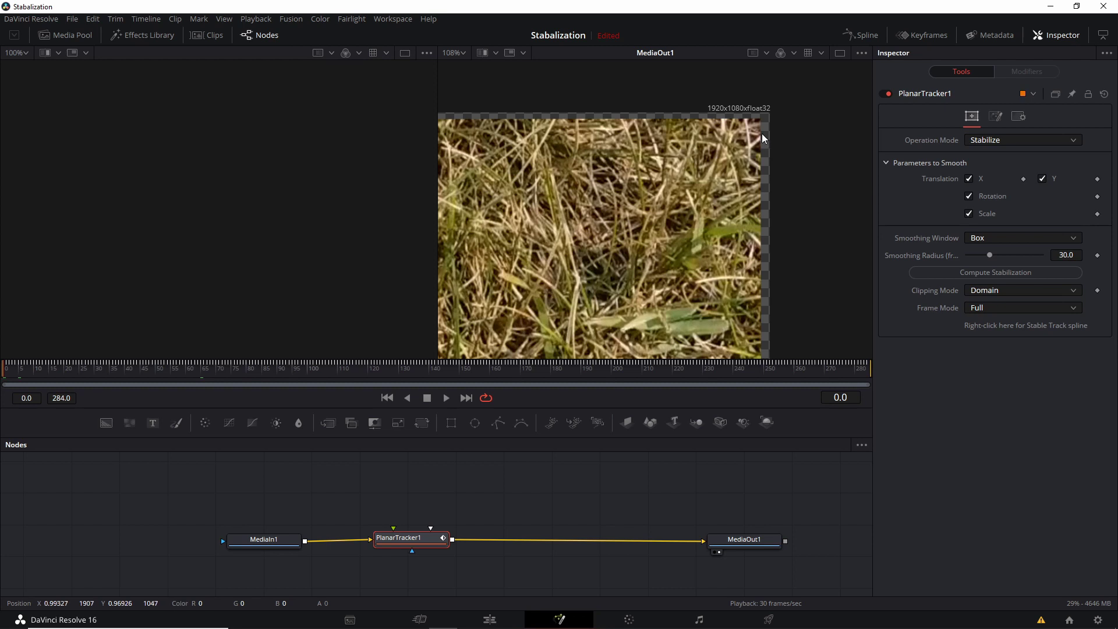
pyautogui.scroll(-4, 777, 132)
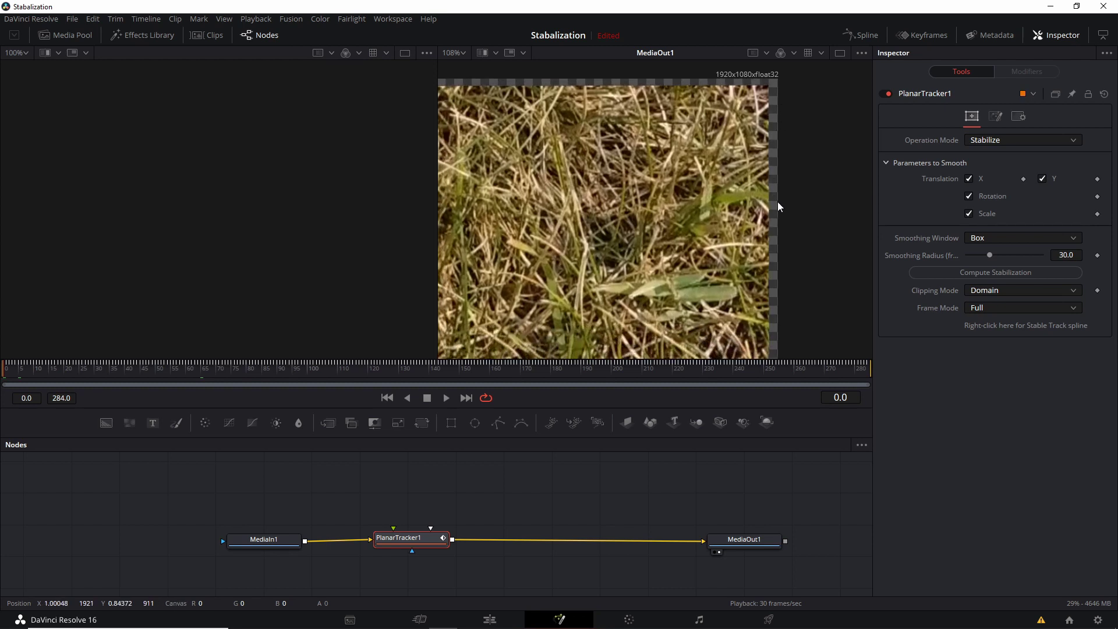
pyautogui.scroll(2, 765, 134)
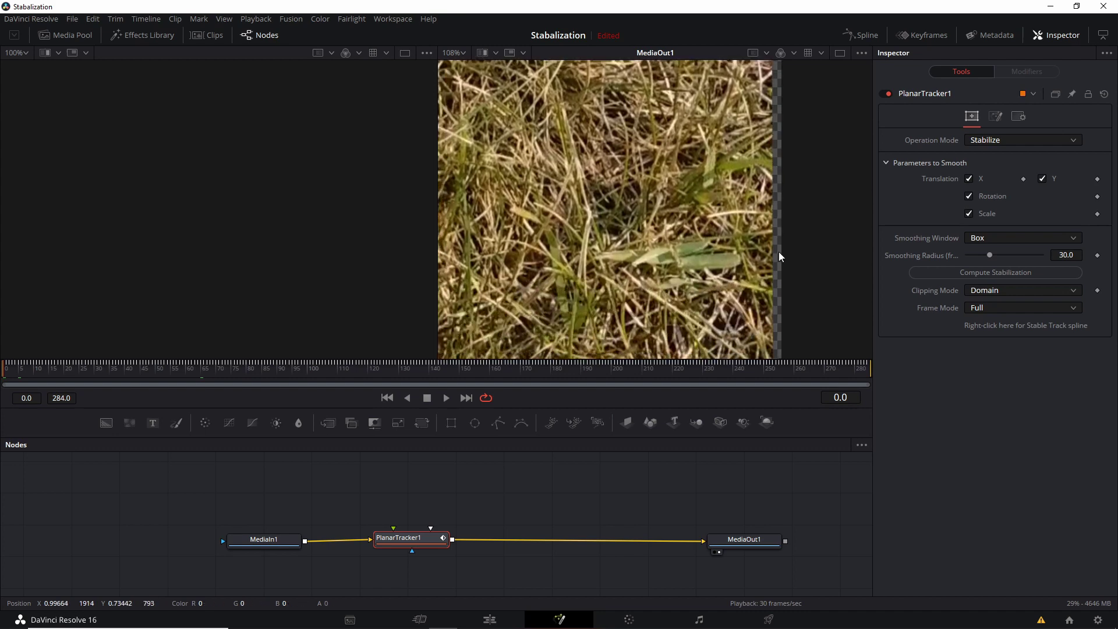
pyautogui.scroll(-3, 777, 224)
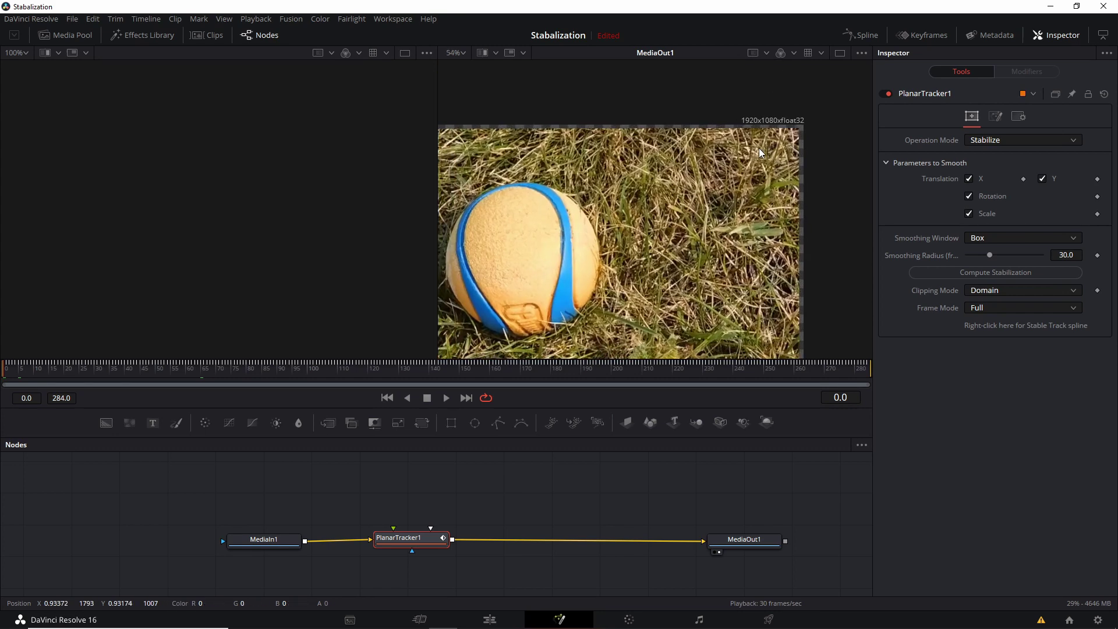
pyautogui.scroll(-3, 781, 144)
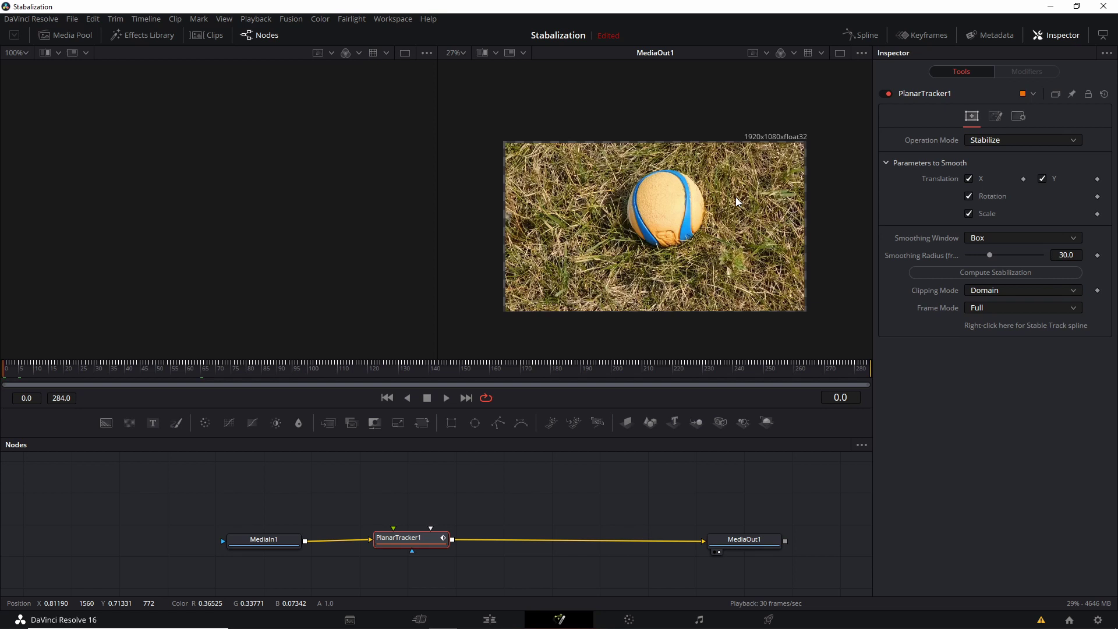
pyautogui.click(446, 399)
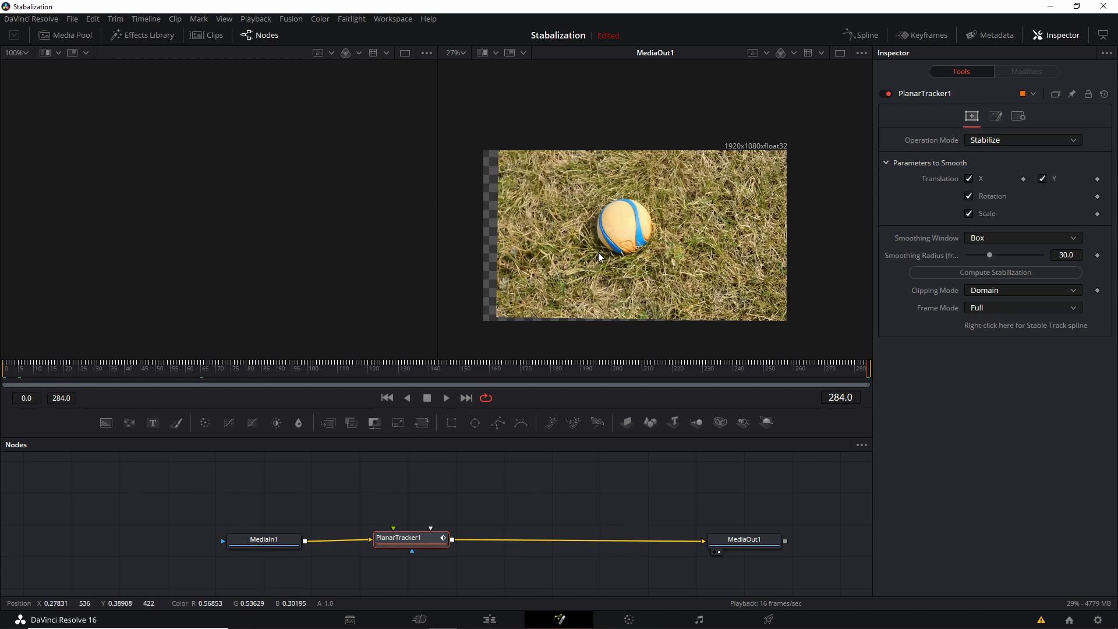
# - Duplicate the MediaOut1 node to create a second output, MediaOut1_1, above the original
pyautogui.moveTo(264, 540); pyautogui.dragTo(248, 537)
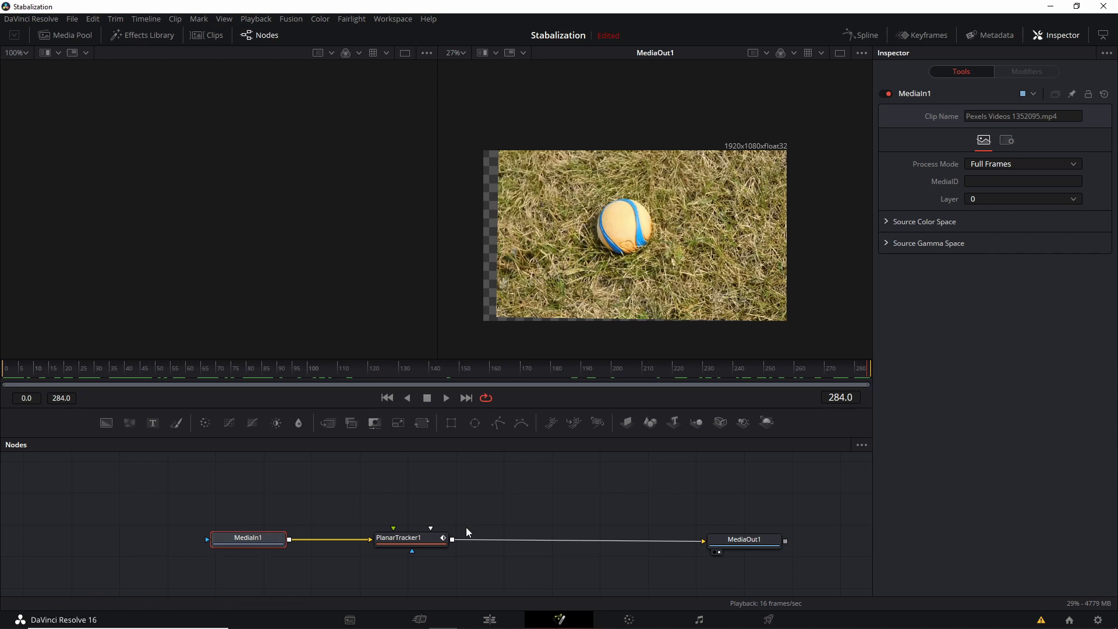
pyautogui.click(776, 546)
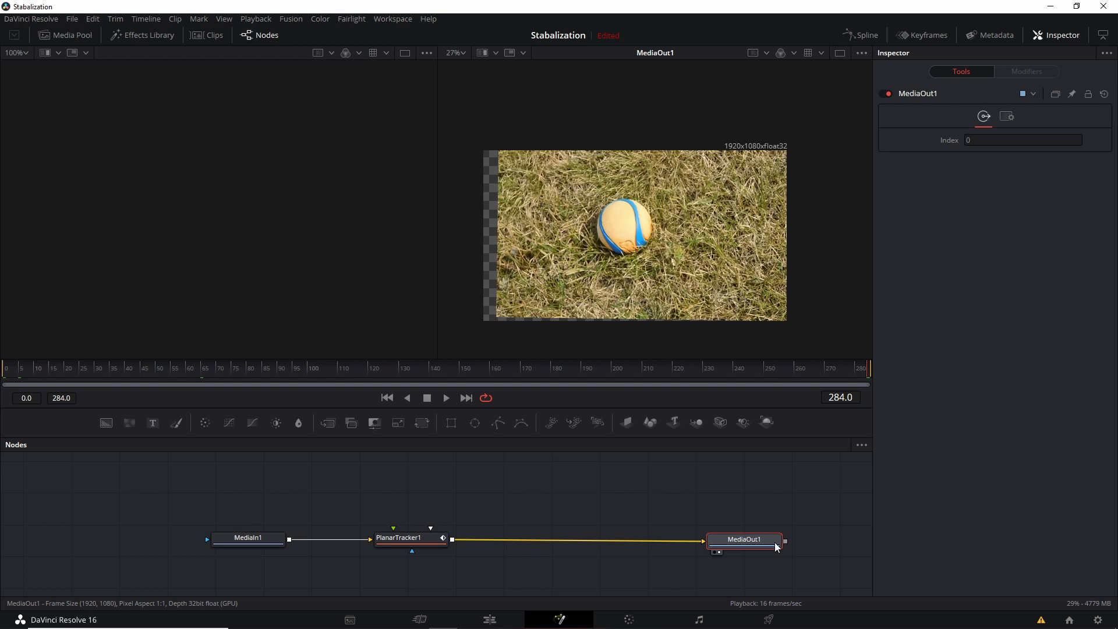
pyautogui.hotkey('ctrl', 'c')
pyautogui.click(742, 495)
pyautogui.hotkey('ctrl', 'v')
pyautogui.moveTo(740, 492)
pyautogui.mouseDown()
pyautogui.moveTo(740, 482)
pyautogui.moveTo(740, 496)
pyautogui.mouseUp()
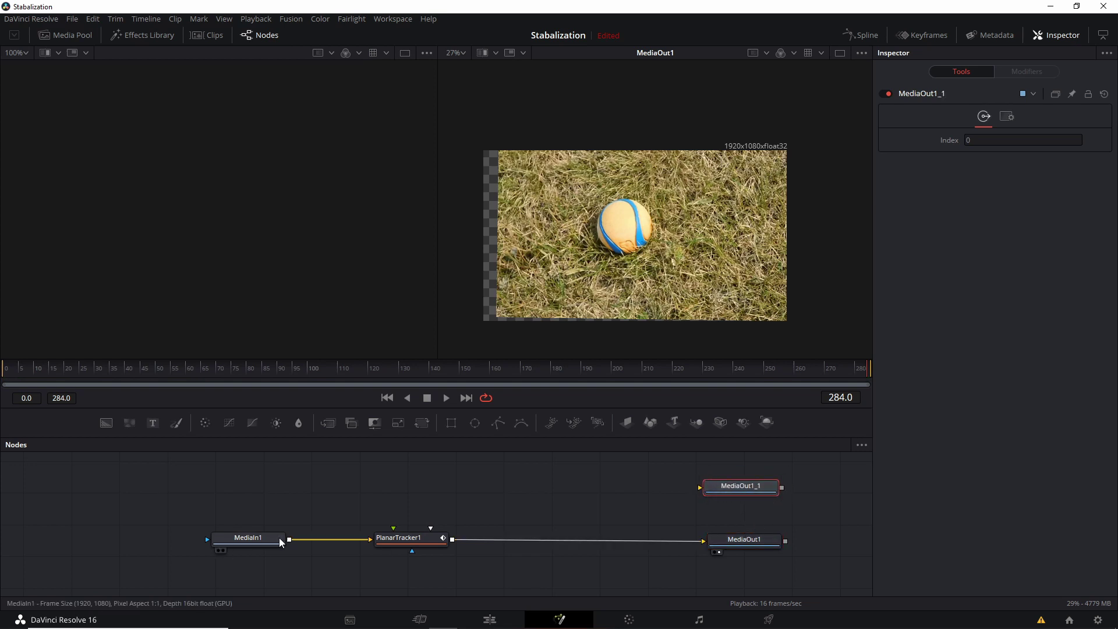
# - Link MediaIn1 to MediaOut1_1, show it in the left viewer, and play from frame 0
pyautogui.moveTo(289, 540); pyautogui.dragTo(700, 487)
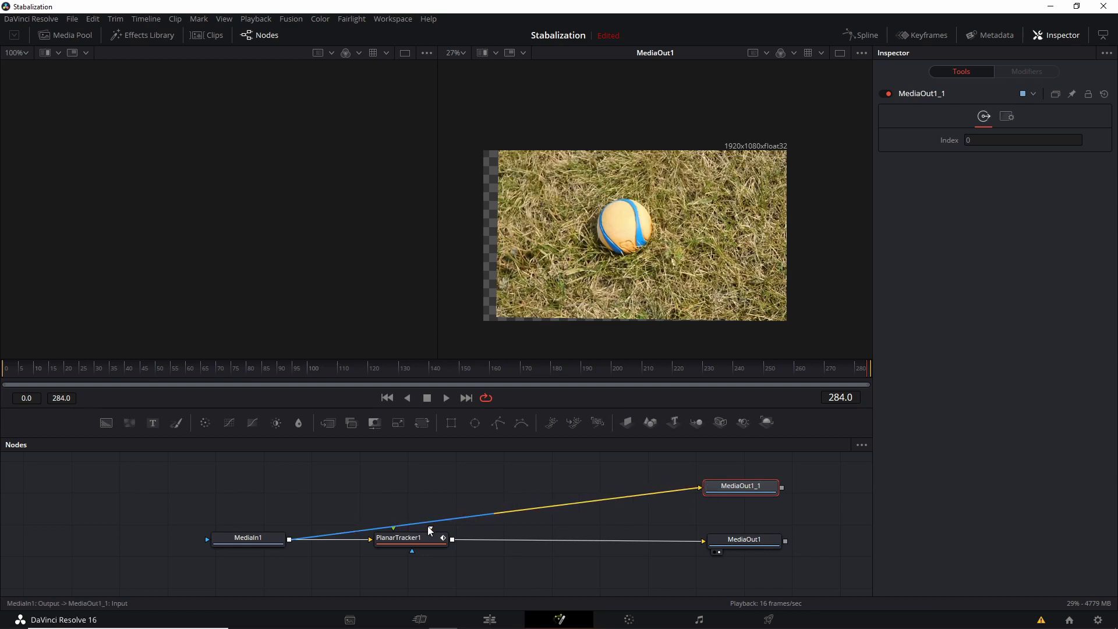
pyautogui.moveTo(430, 530); pyautogui.dragTo(452, 531)
pyautogui.click(713, 493)
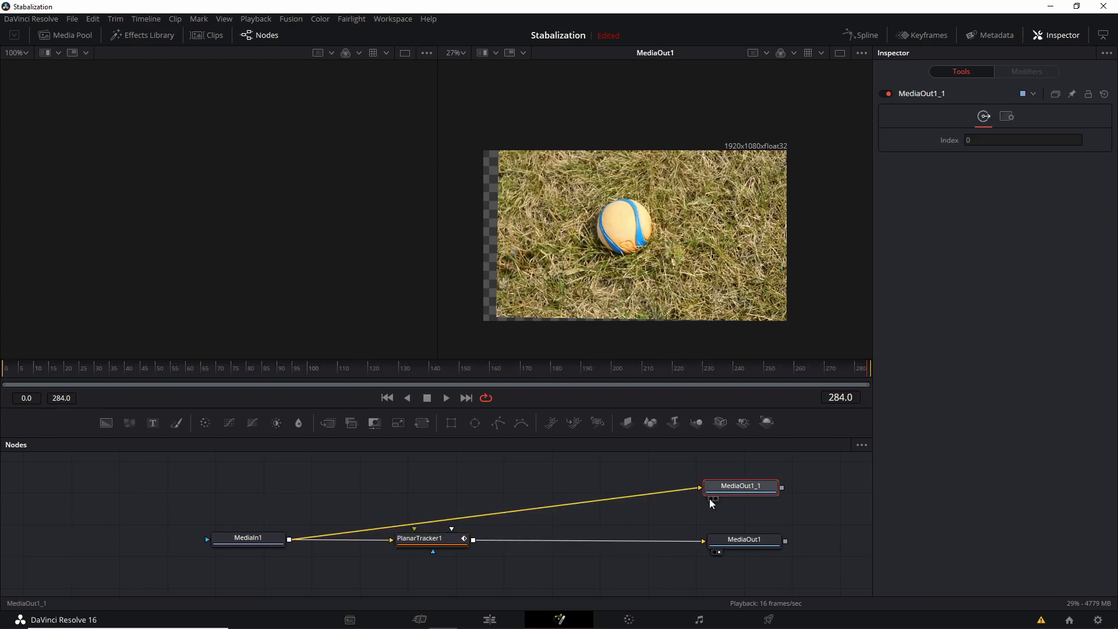
pyautogui.click(710, 499)
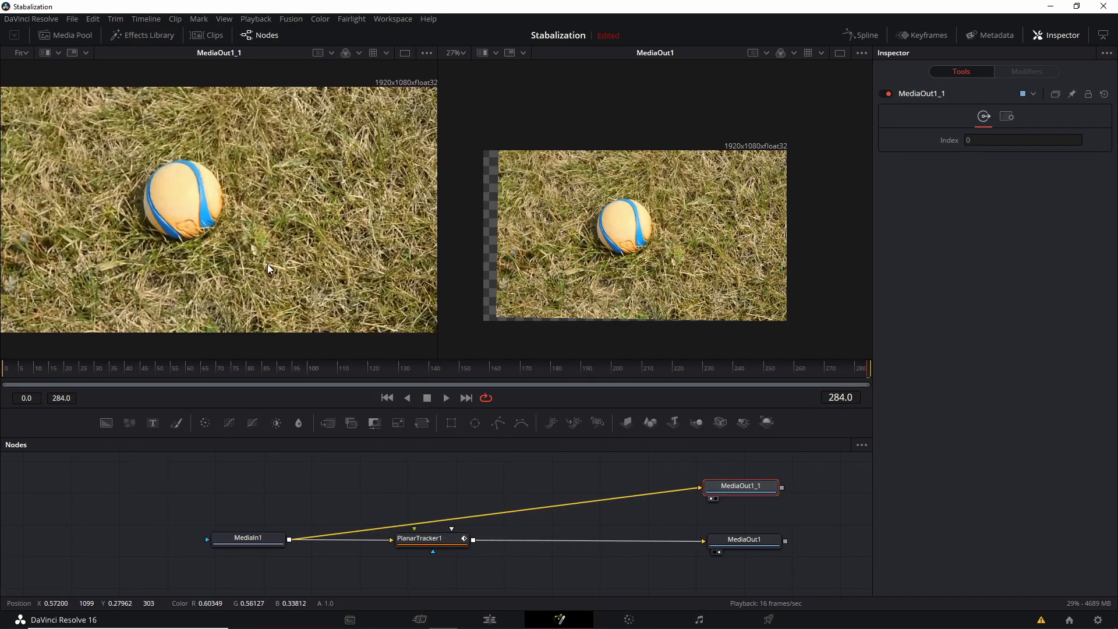
pyautogui.click(448, 399)
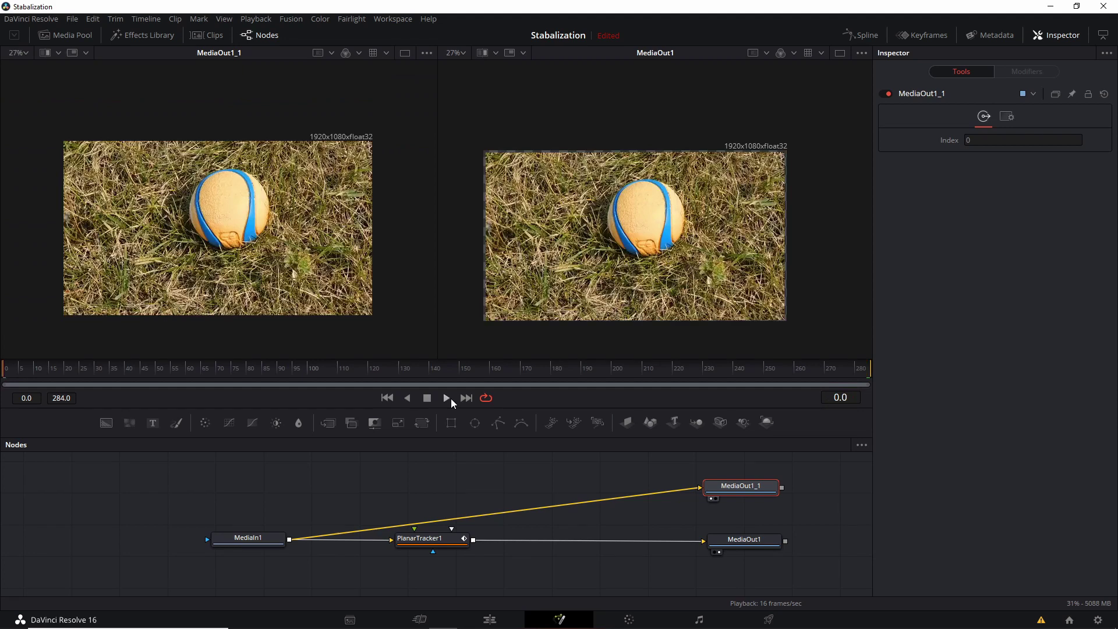
pyautogui.click(447, 398)
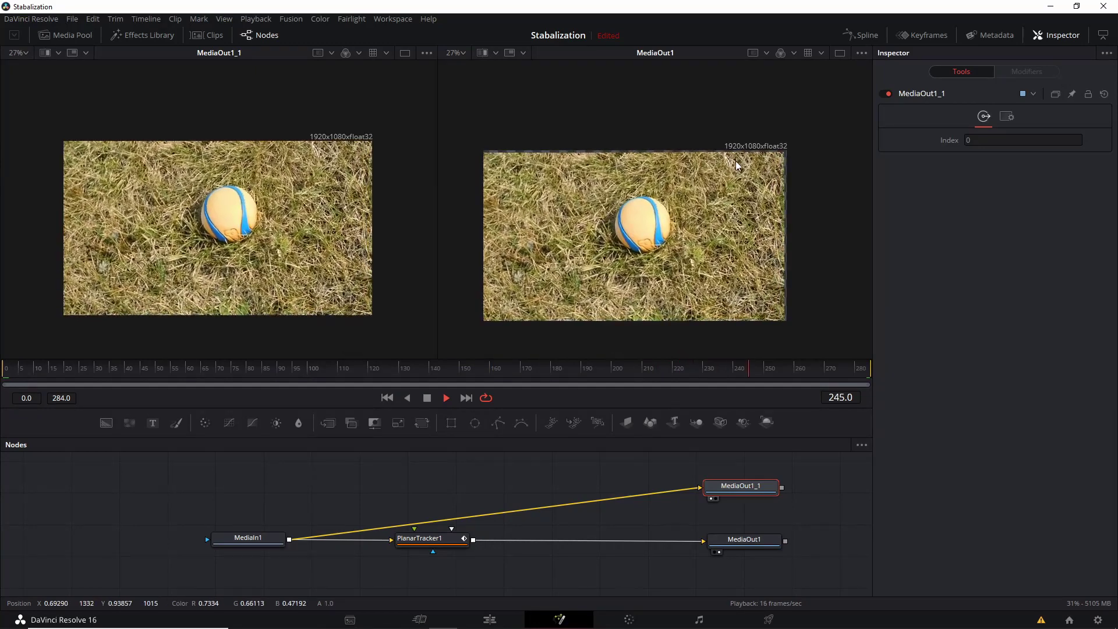
pyautogui.moveTo(431, 538); pyautogui.dragTo(453, 537)
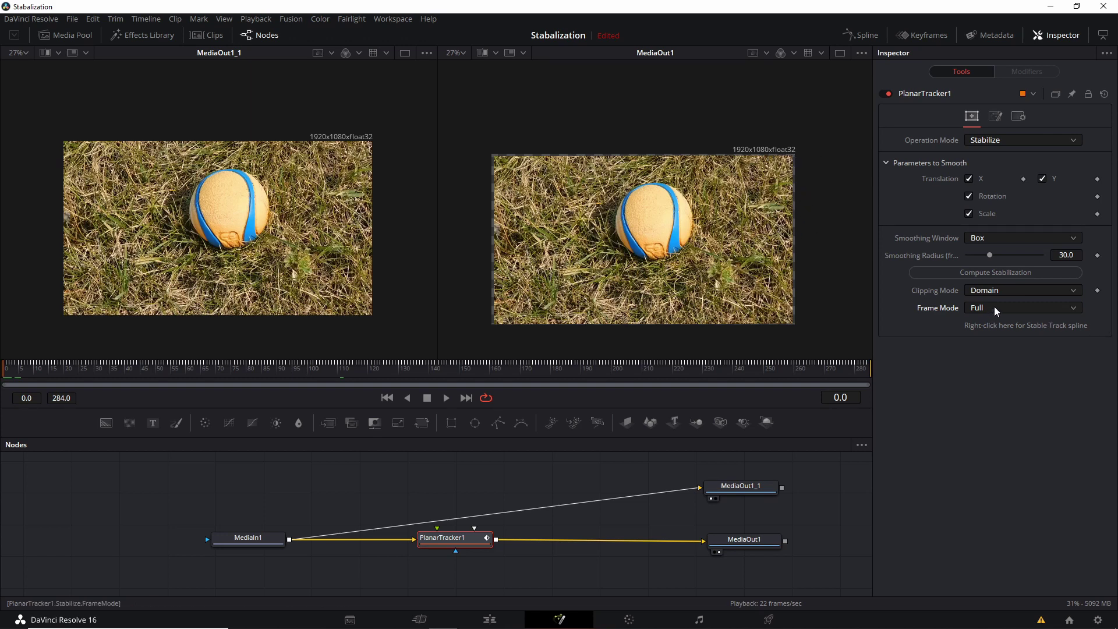
pyautogui.click(973, 310)
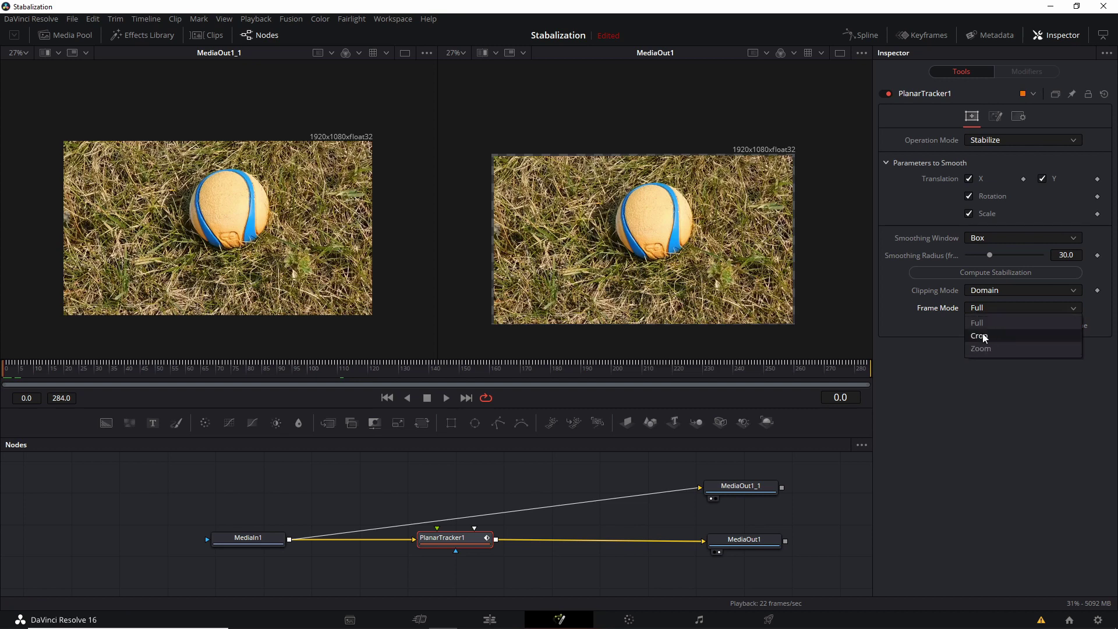
pyautogui.click(939, 342)
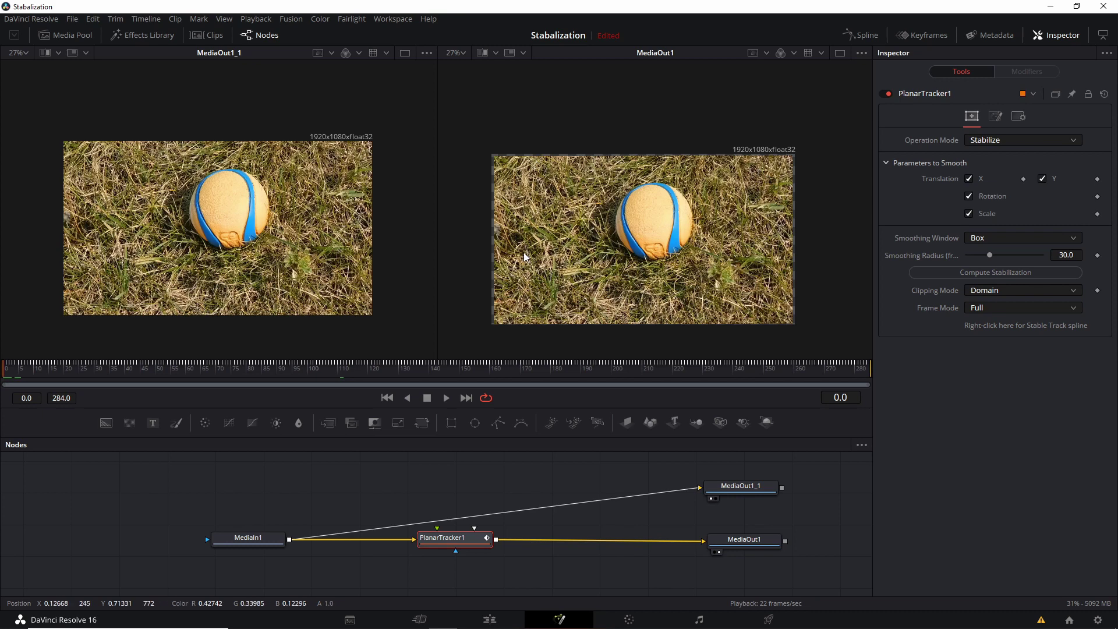
pyautogui.click(983, 307)
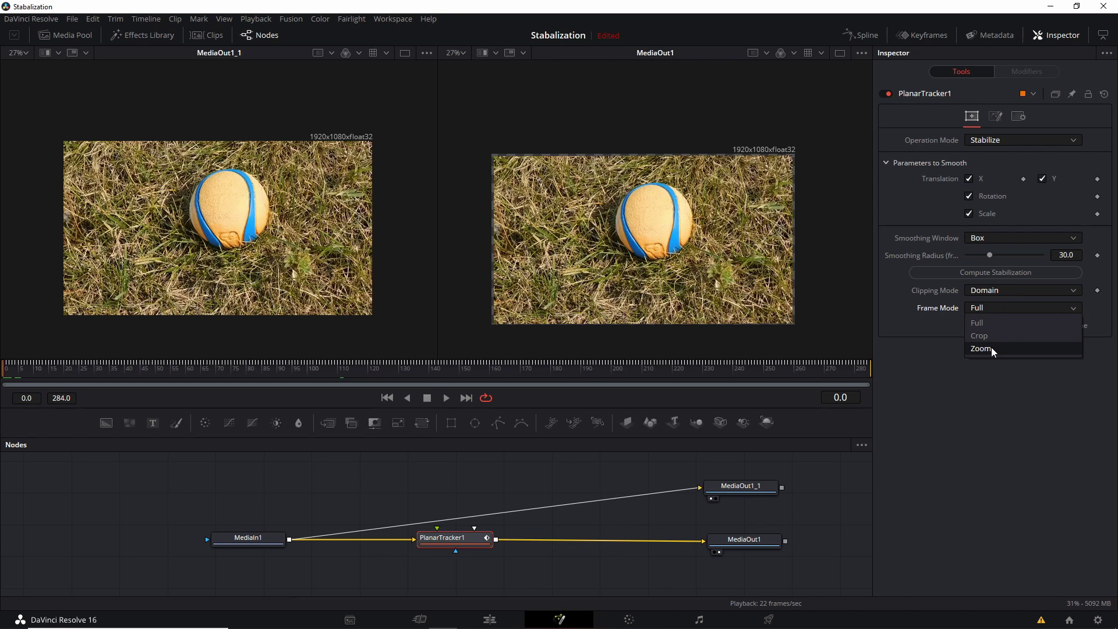
pyautogui.click(952, 375)
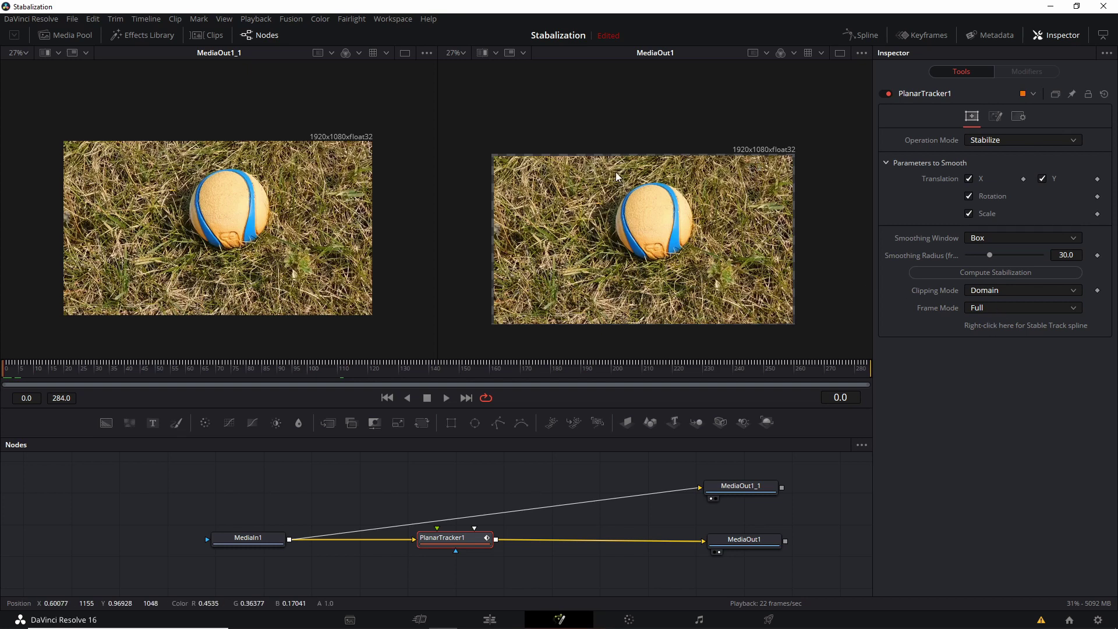
# - Set PlanarTracker1's frame mode to Crop and auto-crop the scale to 1.12454
pyautogui.click(992, 309)
pyautogui.click(925, 367)
pyautogui.scroll(-1, 1007, 309)
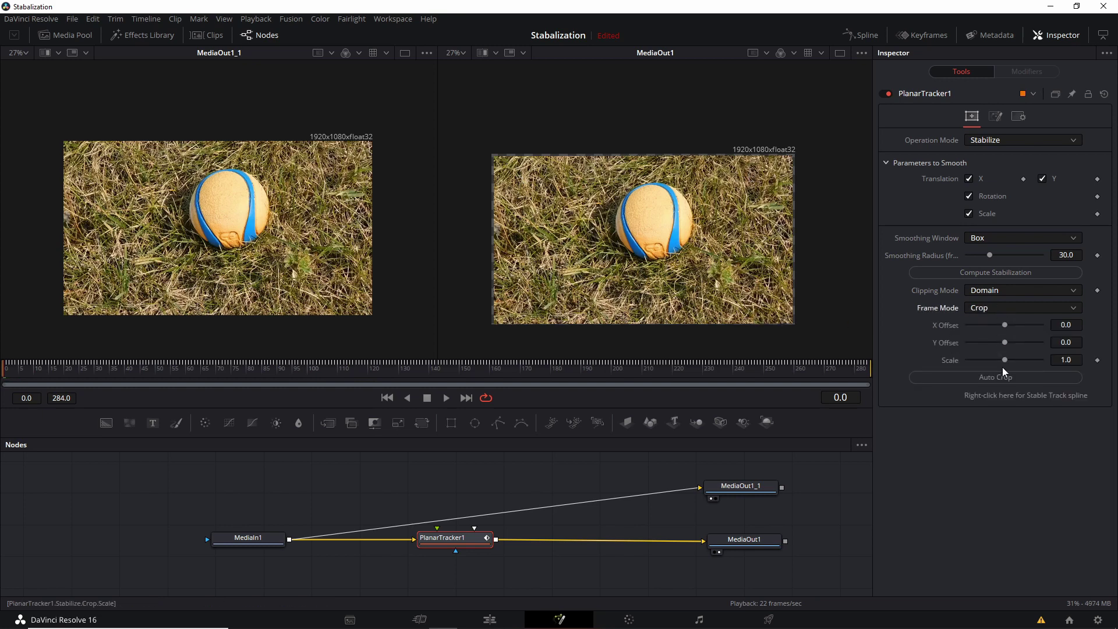
pyautogui.click(996, 308)
pyautogui.press('Escape')
pyautogui.click(1005, 306)
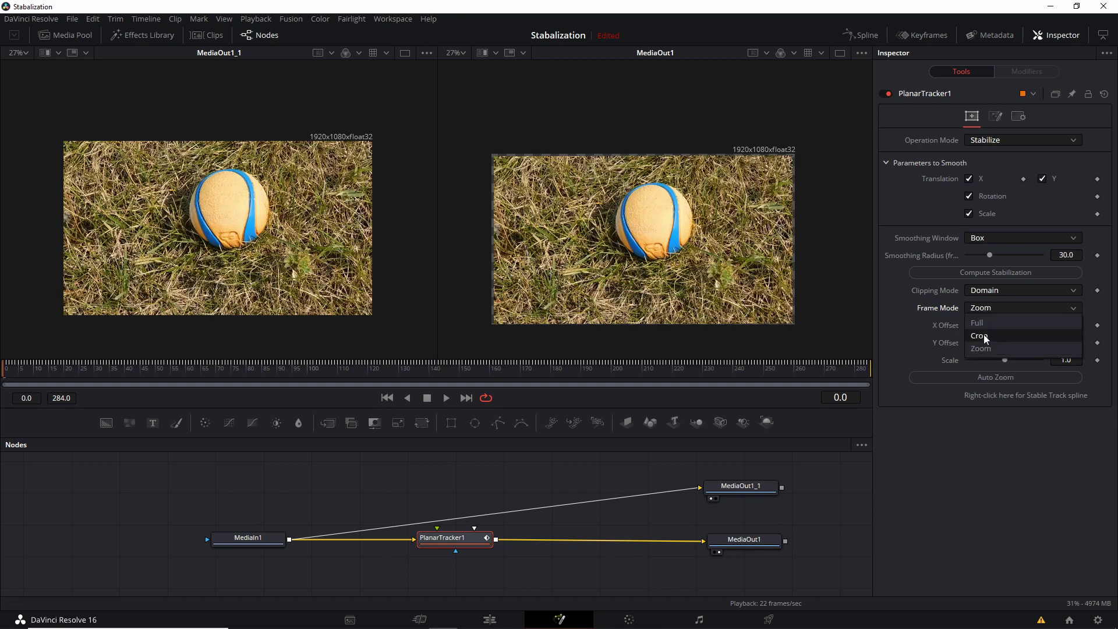
pyautogui.click(983, 336)
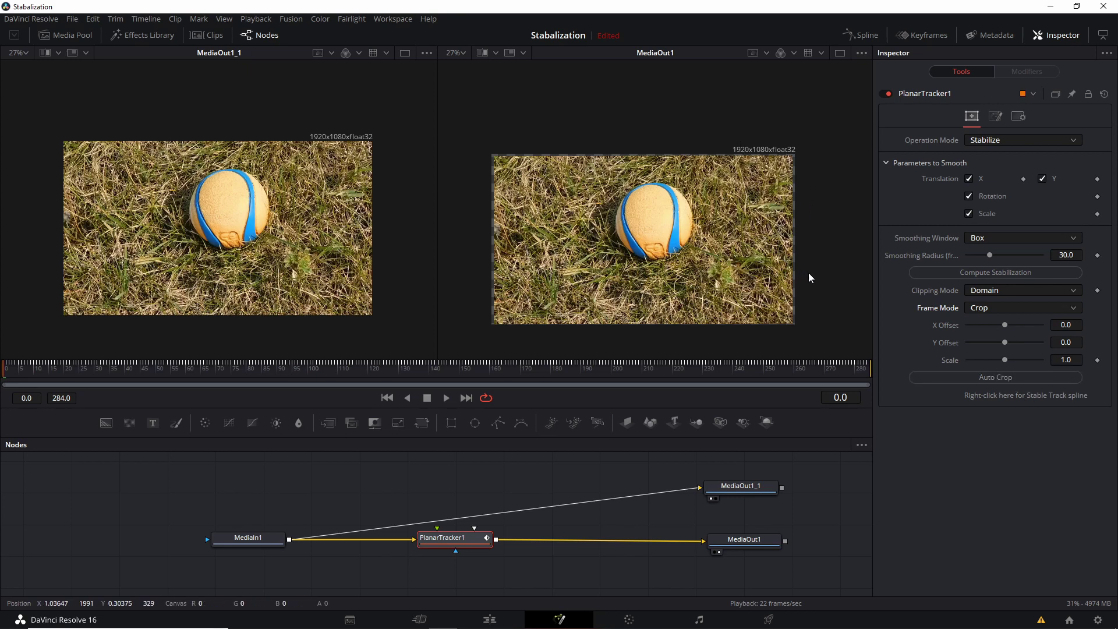
pyautogui.scroll(3, 750, 278)
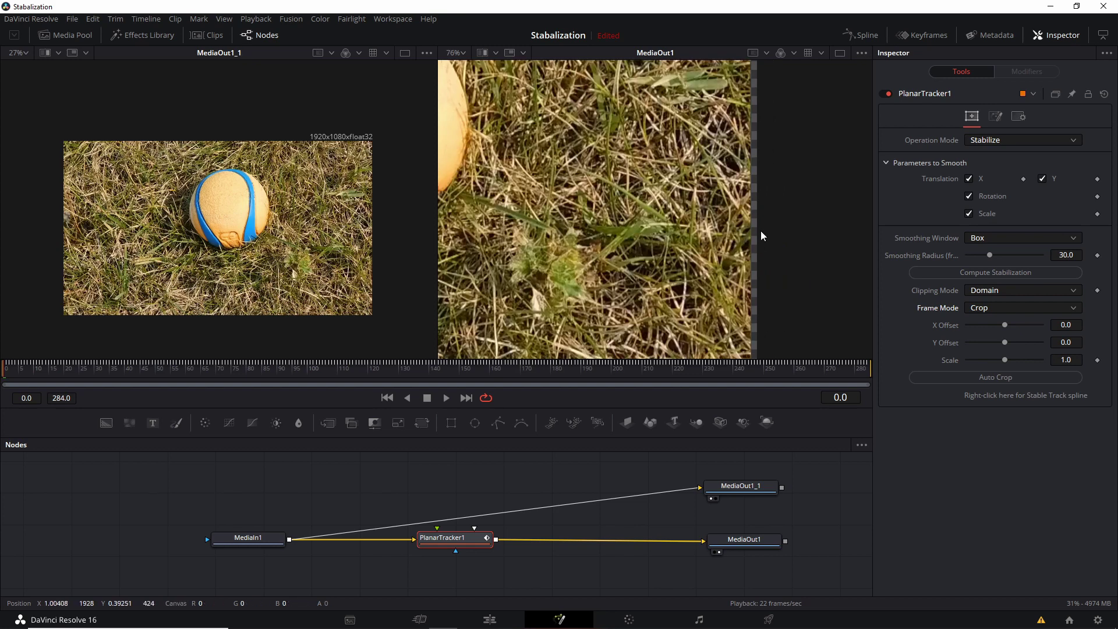
pyautogui.scroll(-3, 760, 229)
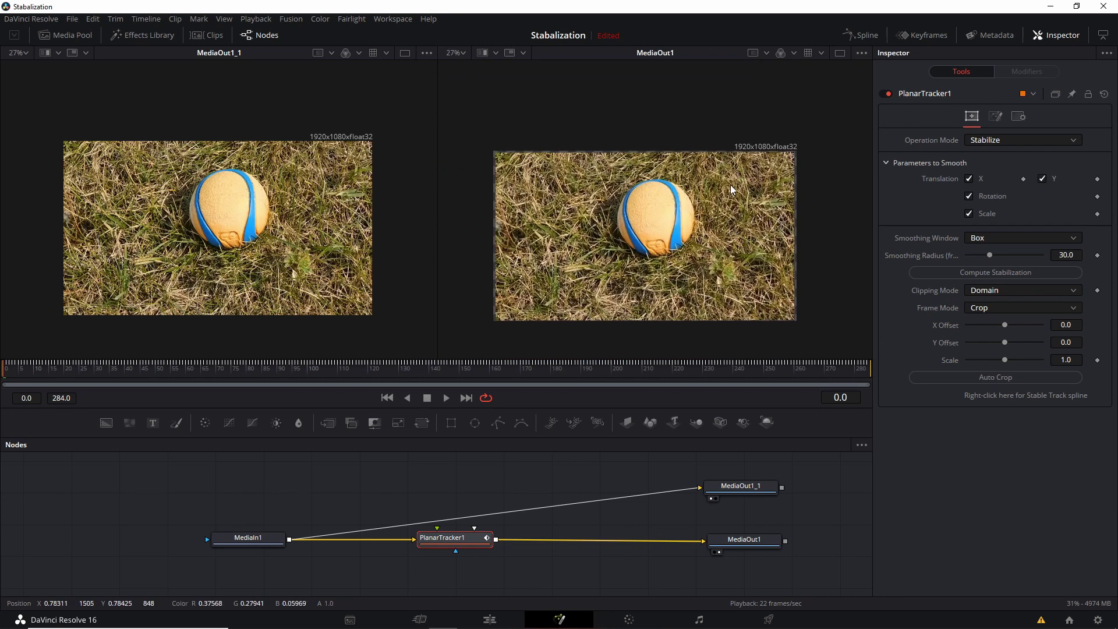
pyautogui.click(964, 379)
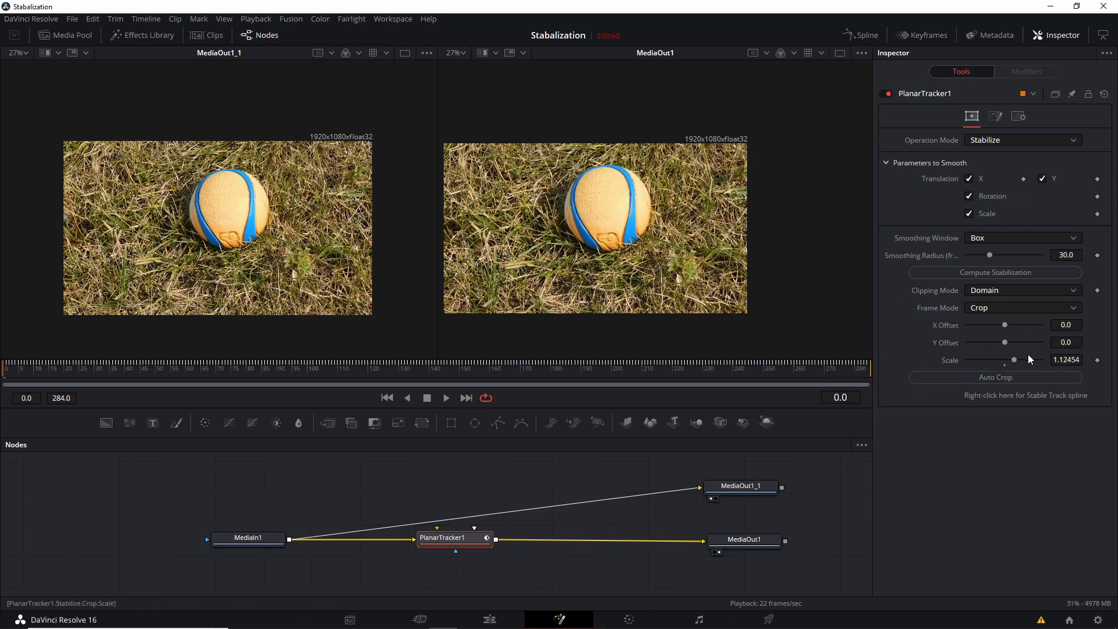
pyautogui.click(1052, 359)
# - Check the crop at frames 142, 176, 225 and 114, then switch frame mode to Zoom
pyautogui.click(636, 219)
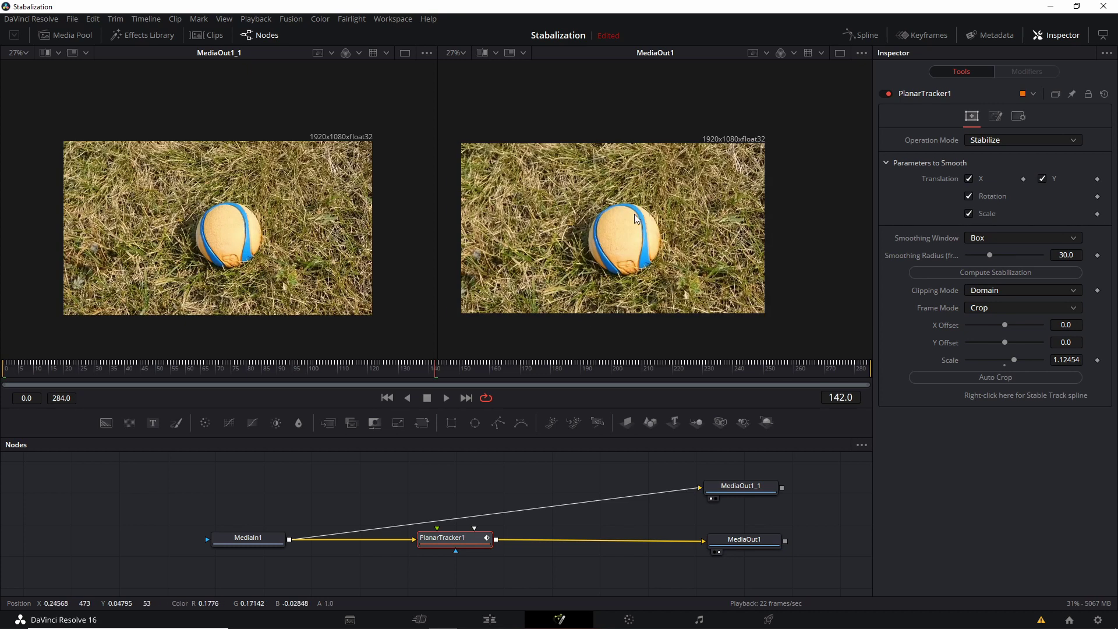
pyautogui.click(547, 376)
pyautogui.click(688, 378)
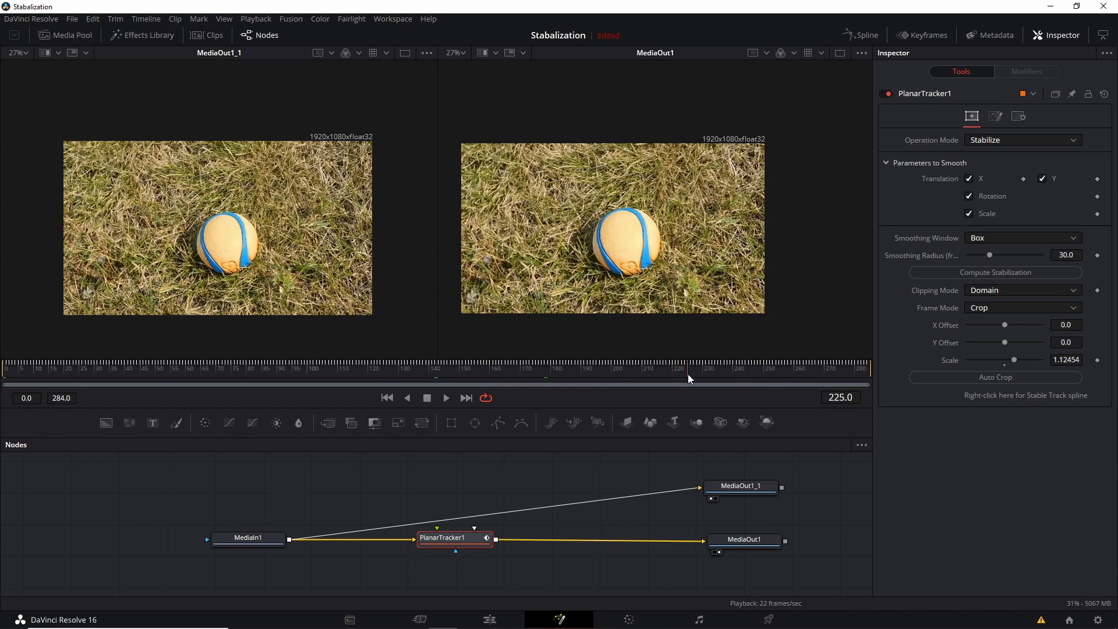
pyautogui.click(356, 378)
pyautogui.click(1023, 307)
pyautogui.click(1008, 277)
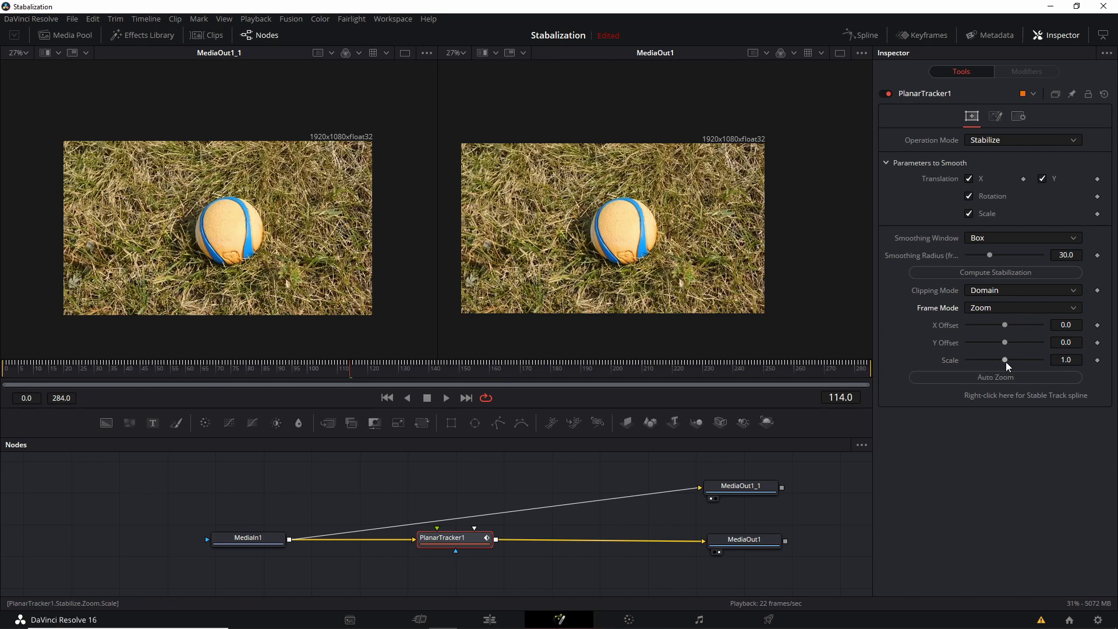
# - Raise the Zoom scale to 1.12454 and test a slight X Offset shift
pyautogui.moveTo(1005, 362); pyautogui.dragTo(1044, 365)
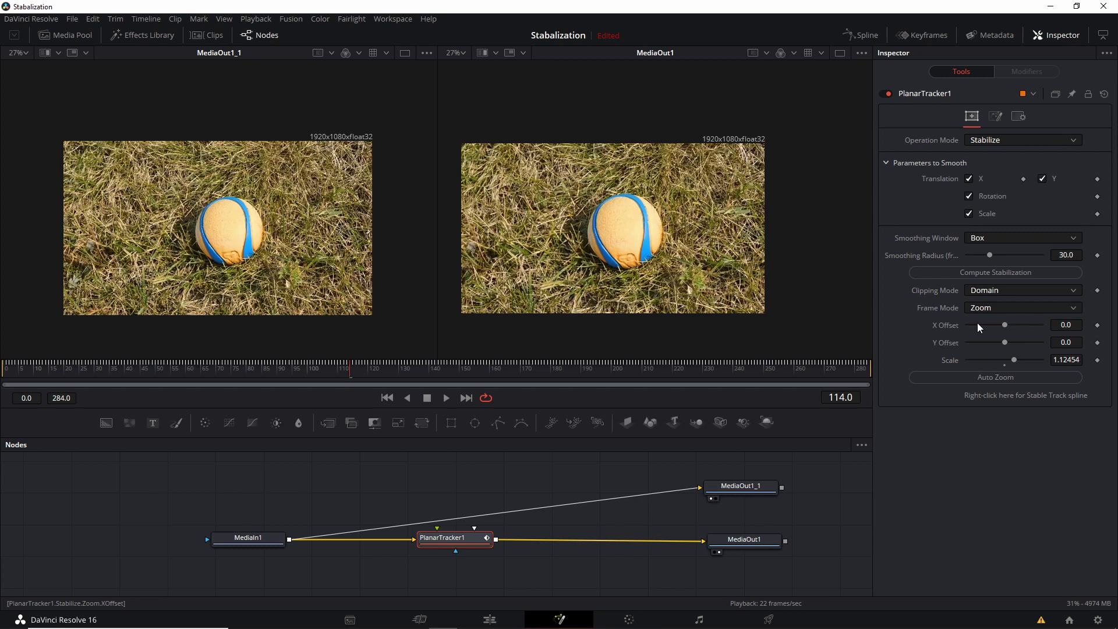
pyautogui.moveTo(1003, 325)
pyautogui.mouseDown()
pyautogui.moveTo(1021, 328)
pyautogui.moveTo(998, 327)
pyautogui.moveTo(1011, 327)
pyautogui.mouseUp()
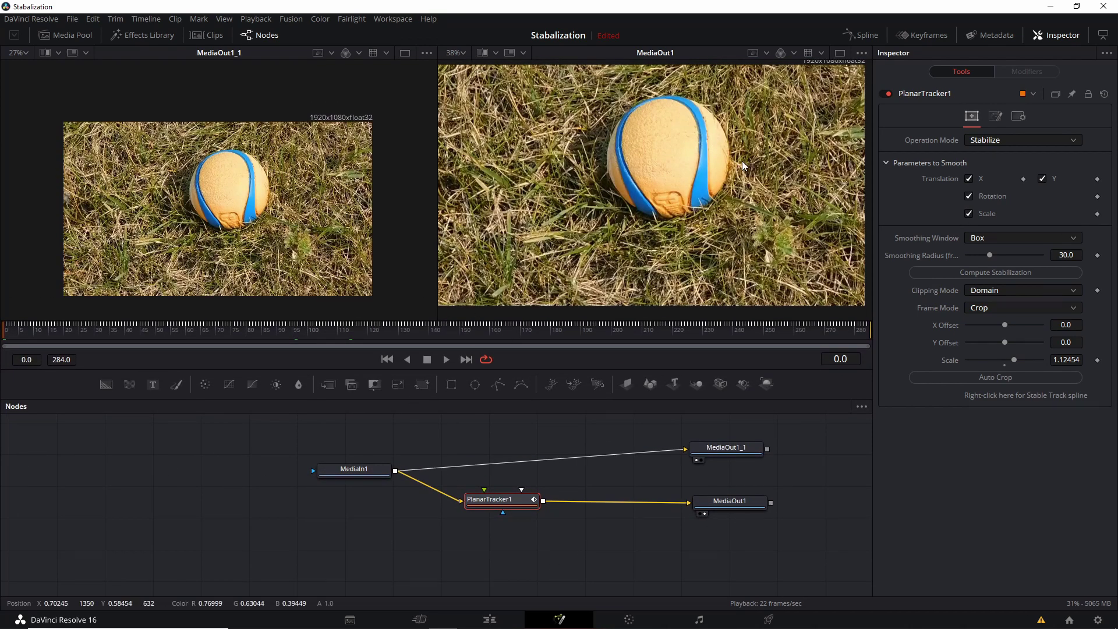
# - Hide the Inspector and Nodes panels so both viewers fill the Fusion page
pyautogui.click(1055, 35)
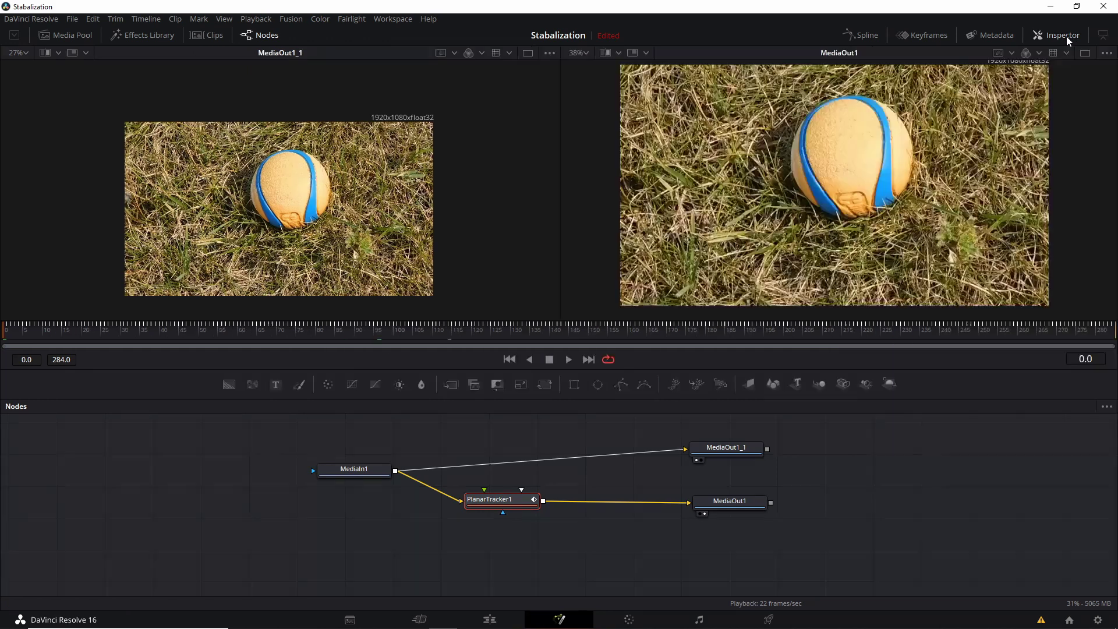
pyautogui.click(262, 36)
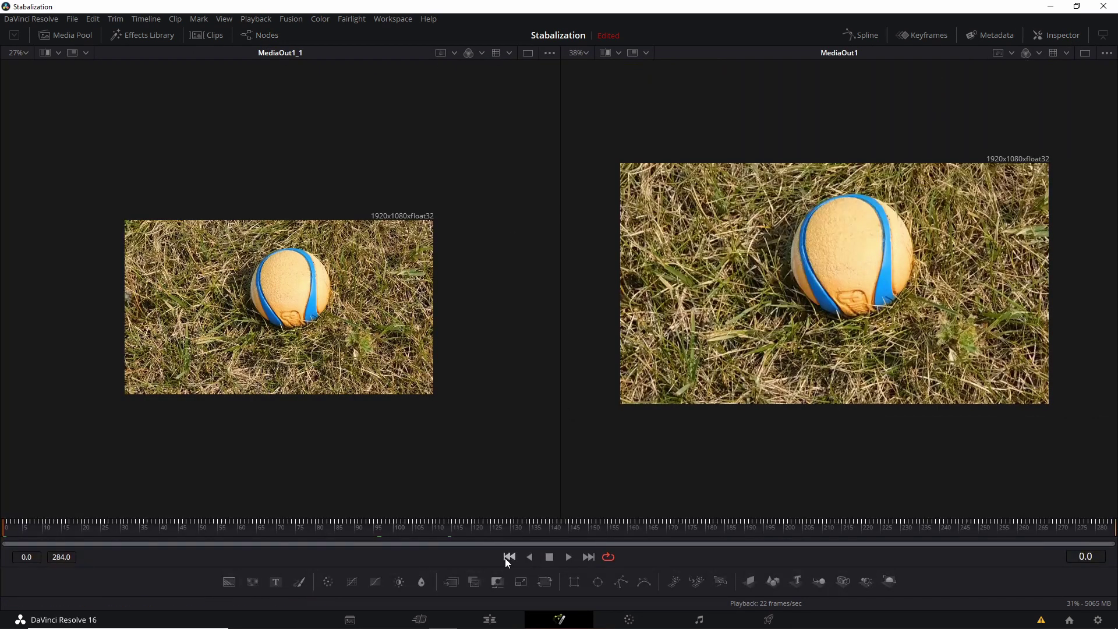